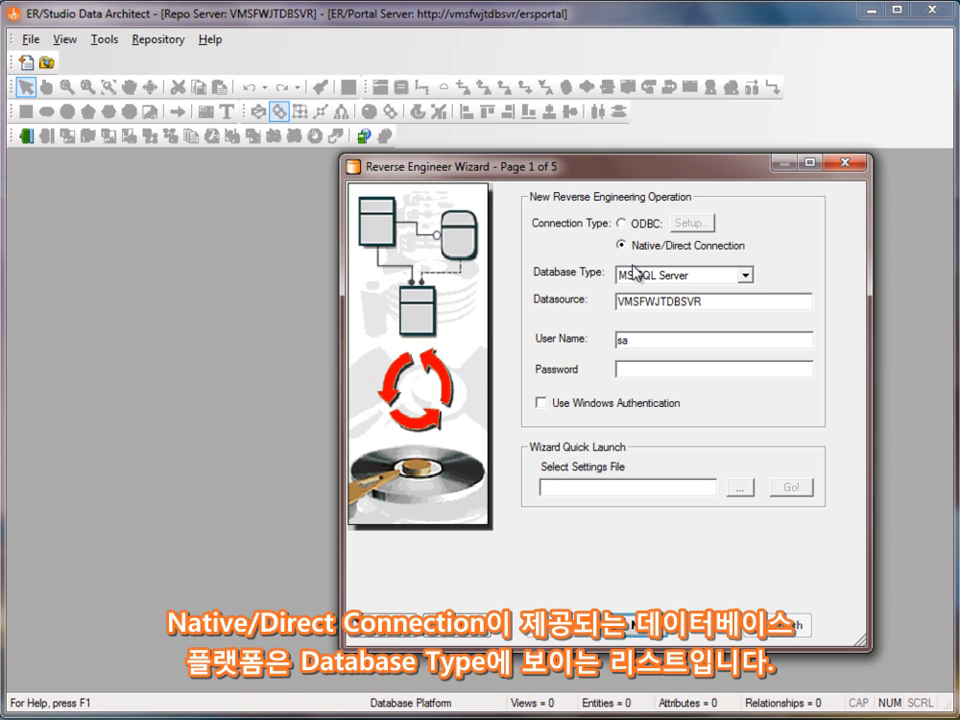
# - Set the database type to MS SQL Server after briefly trying Sybase ASE
pyautogui.click(745, 277)
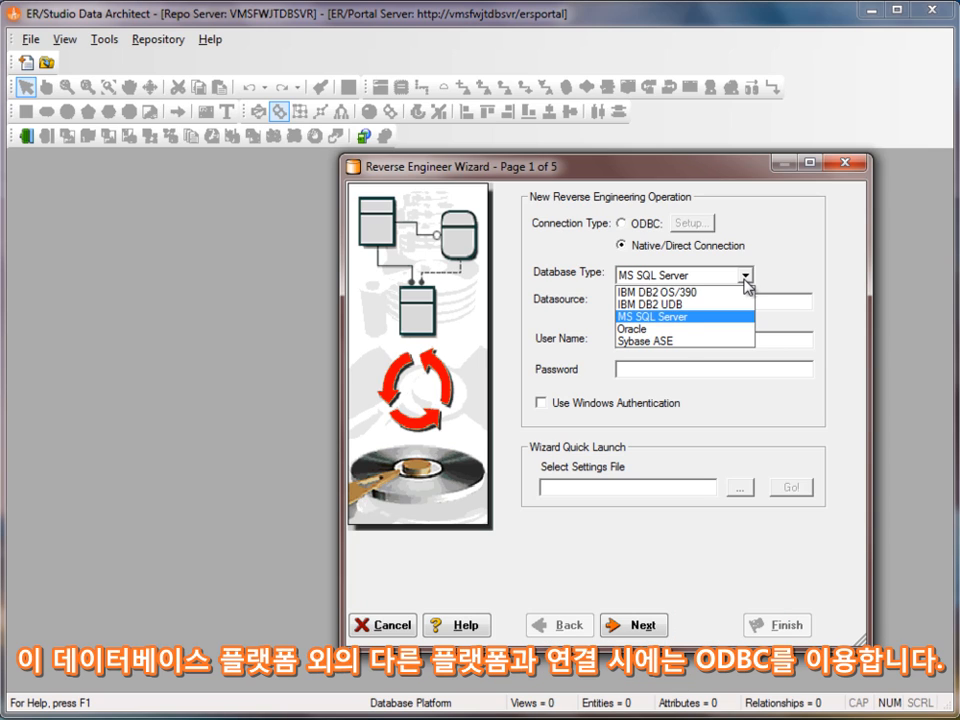
pyautogui.click(681, 341)
pyautogui.click(697, 279)
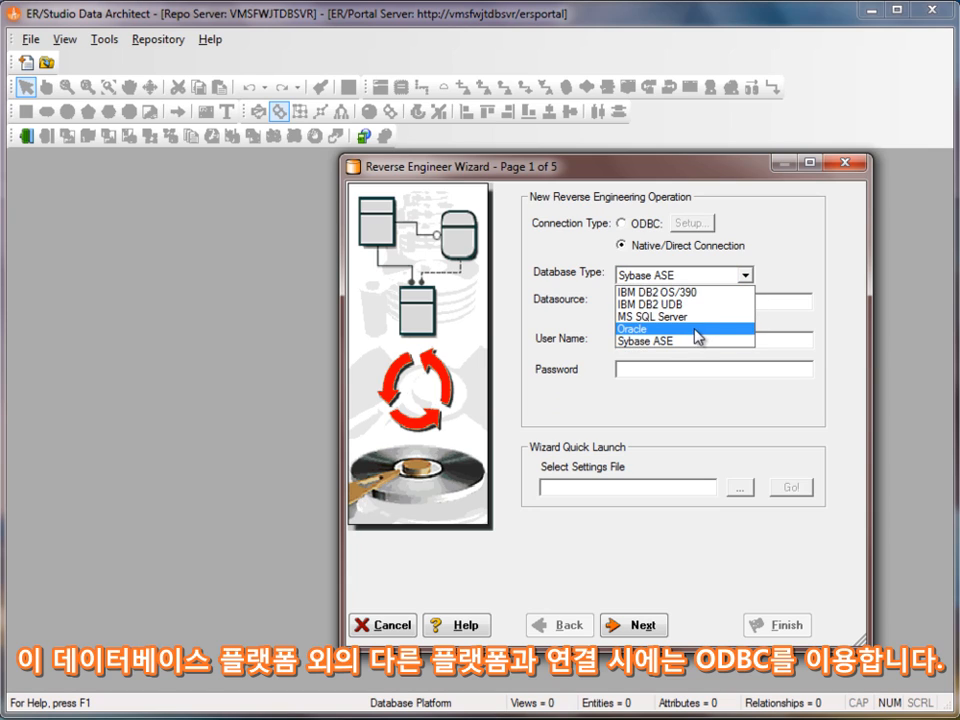
pyautogui.click(694, 316)
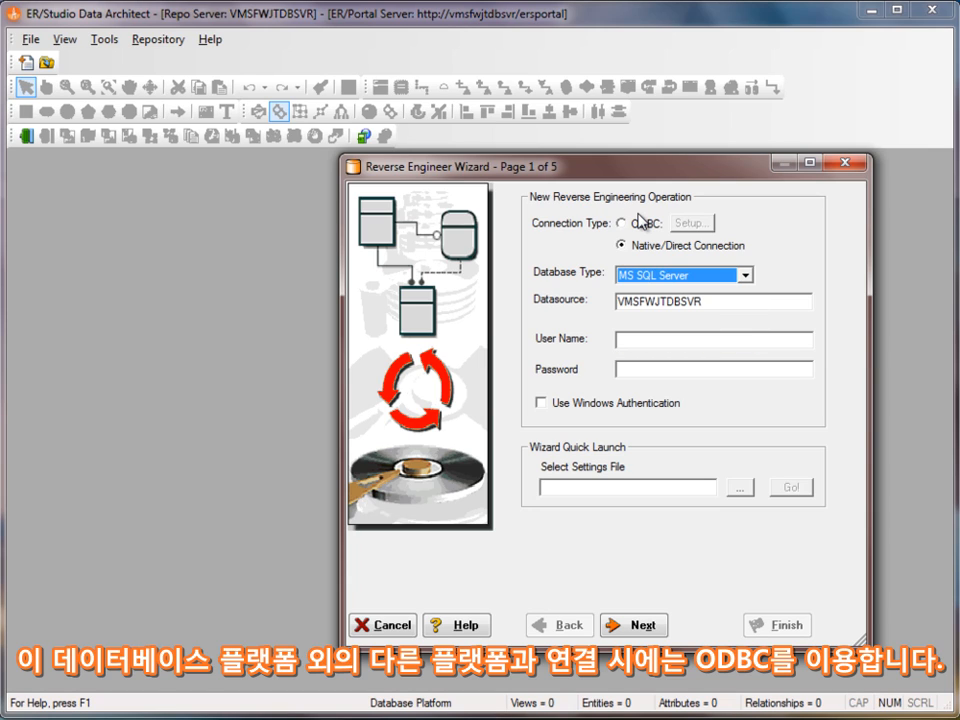
# - Enter the SQL Server login user name and password and advance to page 2
pyautogui.click(660, 342)
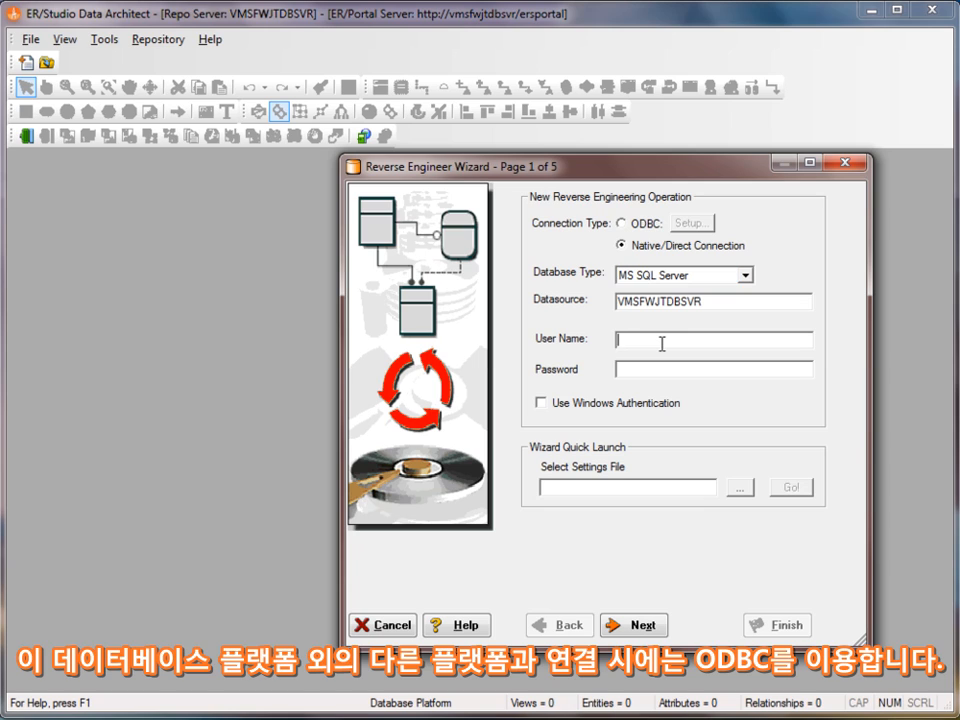
pyautogui.write('sa')
pyautogui.press('Tab')
pyautogui.write('****')
pyautogui.press('Return')
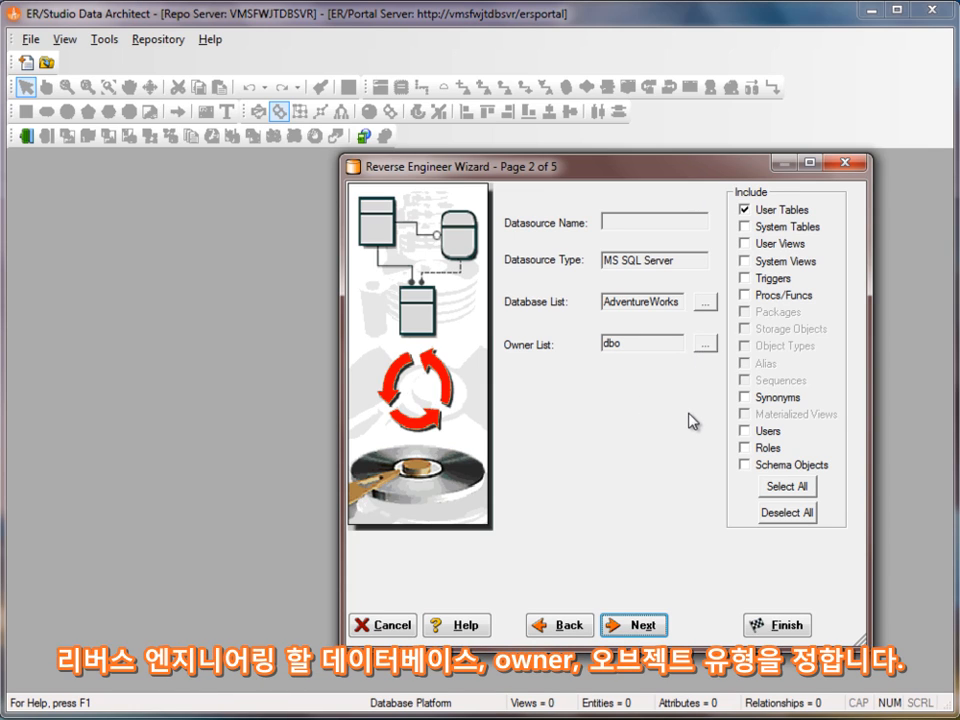
# - Confirm AdventureWorks and add owners HumanResources, Person, Production, Purchasing and Sales before continuing
pyautogui.click(706, 301)
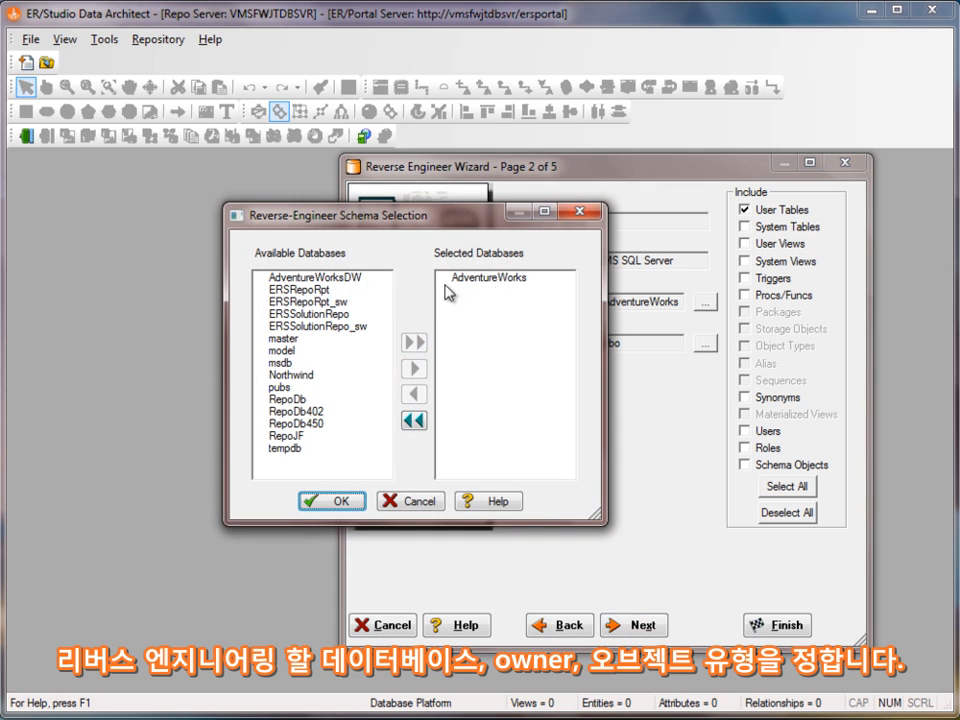
pyautogui.click(345, 503)
pyautogui.click(706, 344)
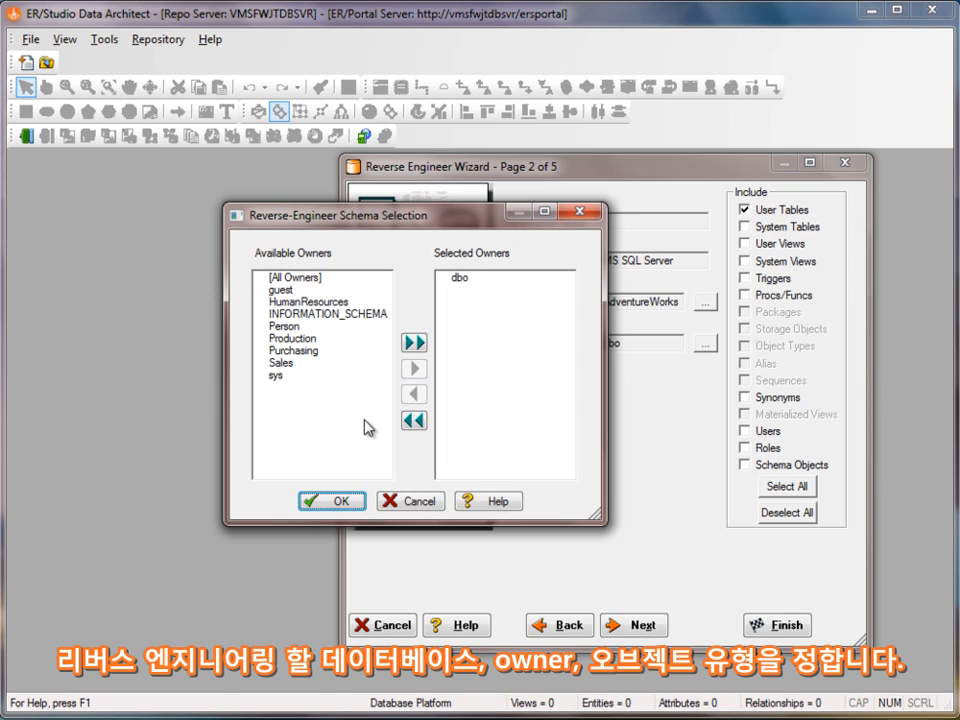
pyautogui.click(340, 302)
pyautogui.keyDown('ctrl'); pyautogui.click(296, 326); pyautogui.keyUp('ctrl')
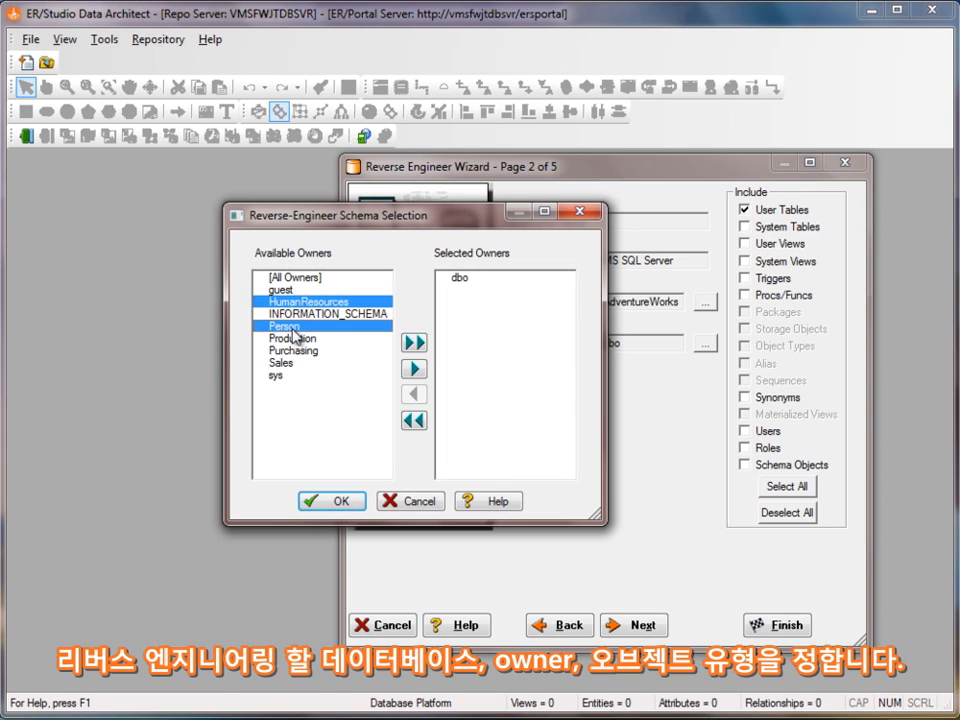
pyautogui.keyDown('ctrl'); pyautogui.click(297, 338); pyautogui.keyUp('ctrl')
pyautogui.keyDown('ctrl'); pyautogui.click(298, 350); pyautogui.keyUp('ctrl')
pyautogui.keyDown('ctrl'); pyautogui.click(305, 363); pyautogui.keyUp('ctrl')
pyautogui.click(413, 369)
pyautogui.click(333, 503)
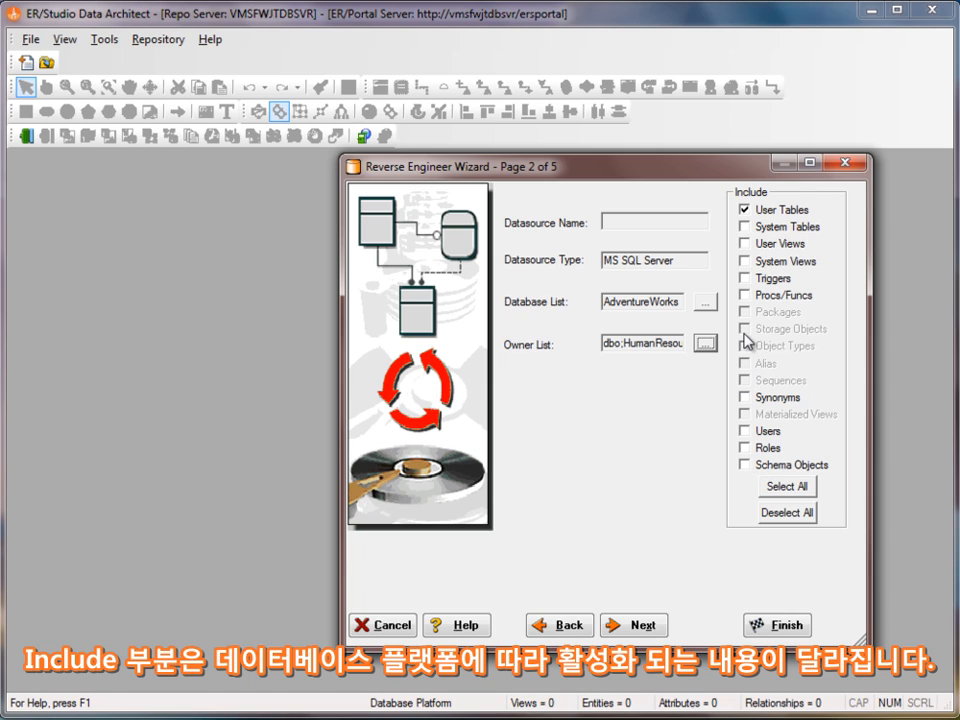
pyautogui.click(641, 626)
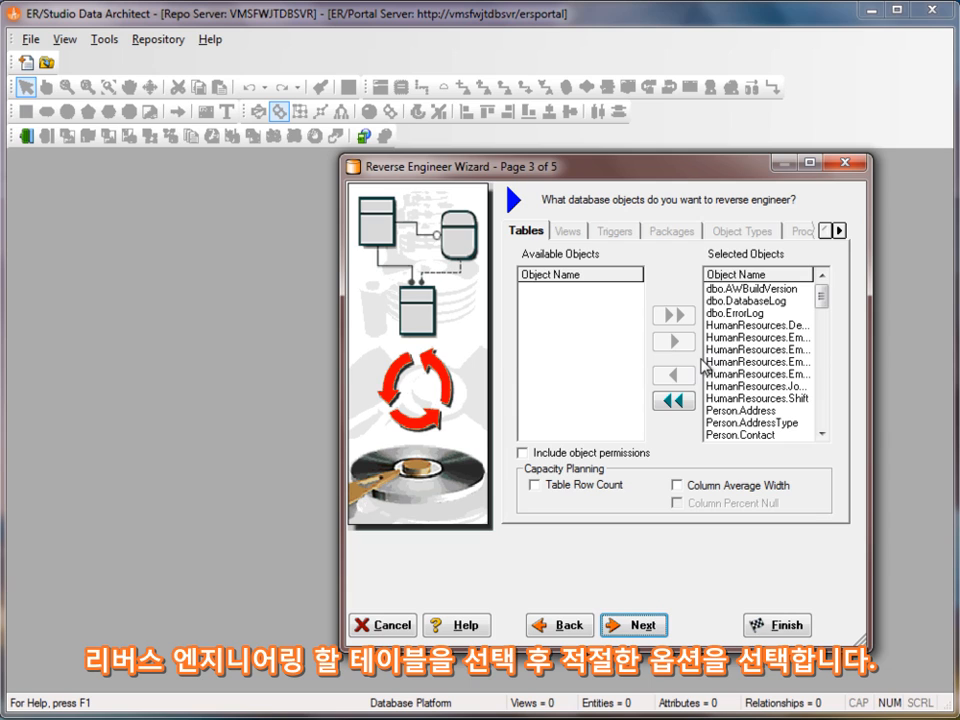
# - Review the selected AdventureWorks tables, keep them all, and move to the layout options page
pyautogui.click(829, 321)
pyautogui.moveTo(829, 325); pyautogui.dragTo(838, 292)
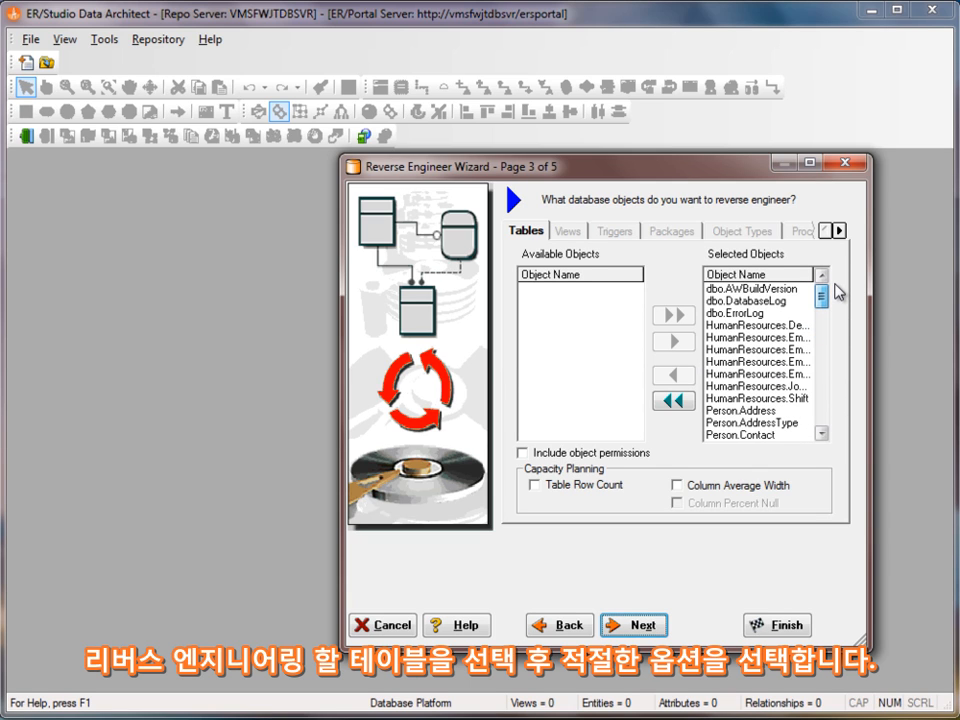
pyautogui.click(628, 625)
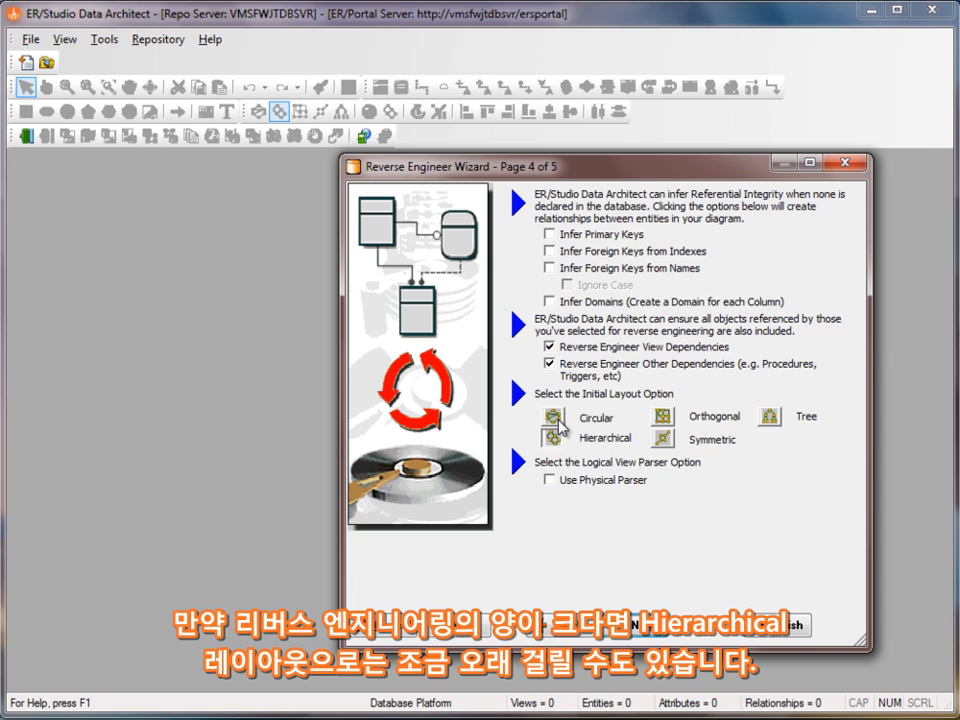
# - Go to the summary page and finish reverse engineering the selected tables
pyautogui.click(656, 636)
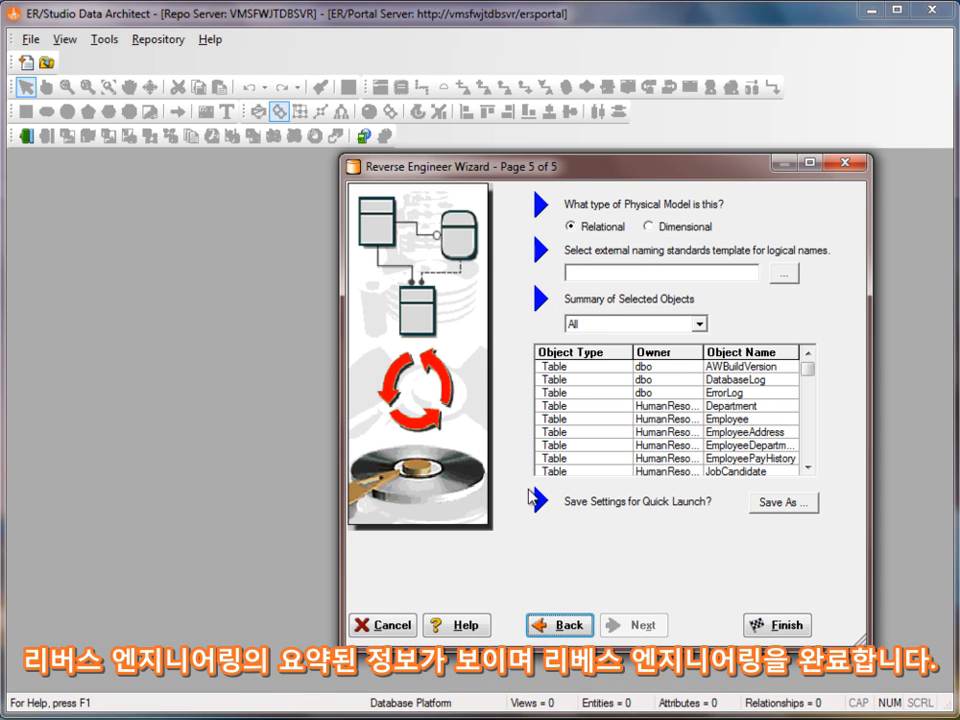
pyautogui.click(797, 628)
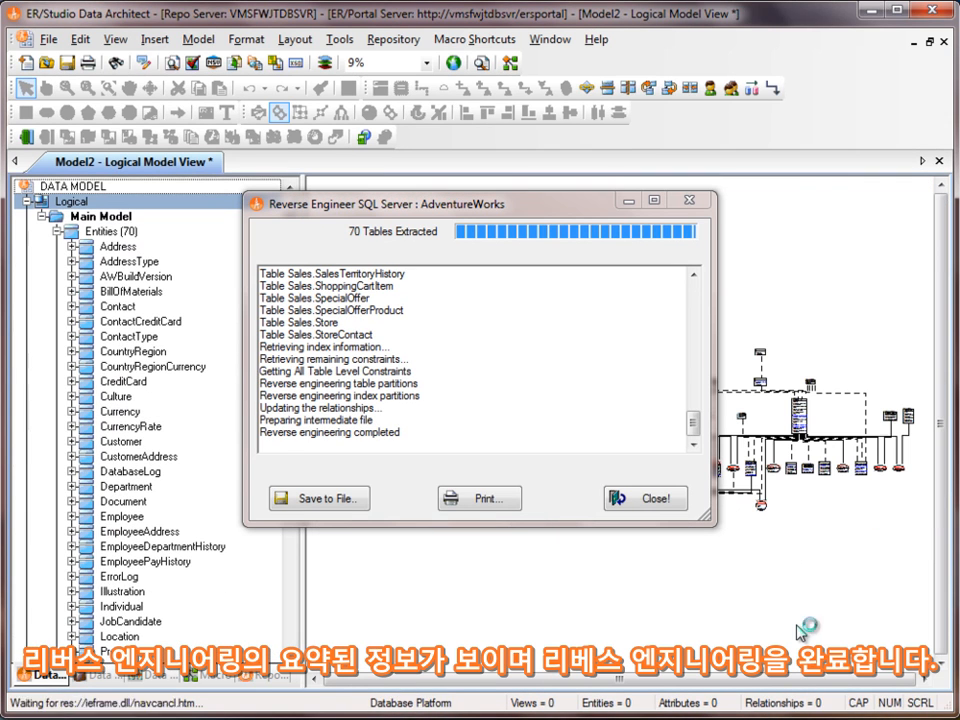
# - Close the progress report and collapse the Main Model entity list in the tree
pyautogui.click(650, 498)
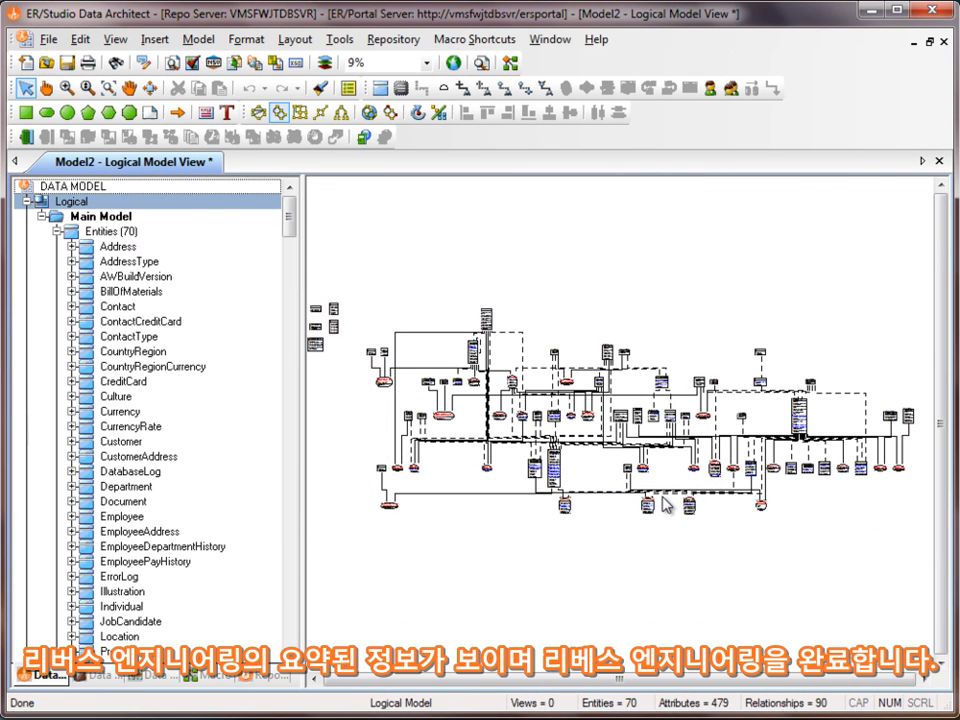
pyautogui.click(41, 216)
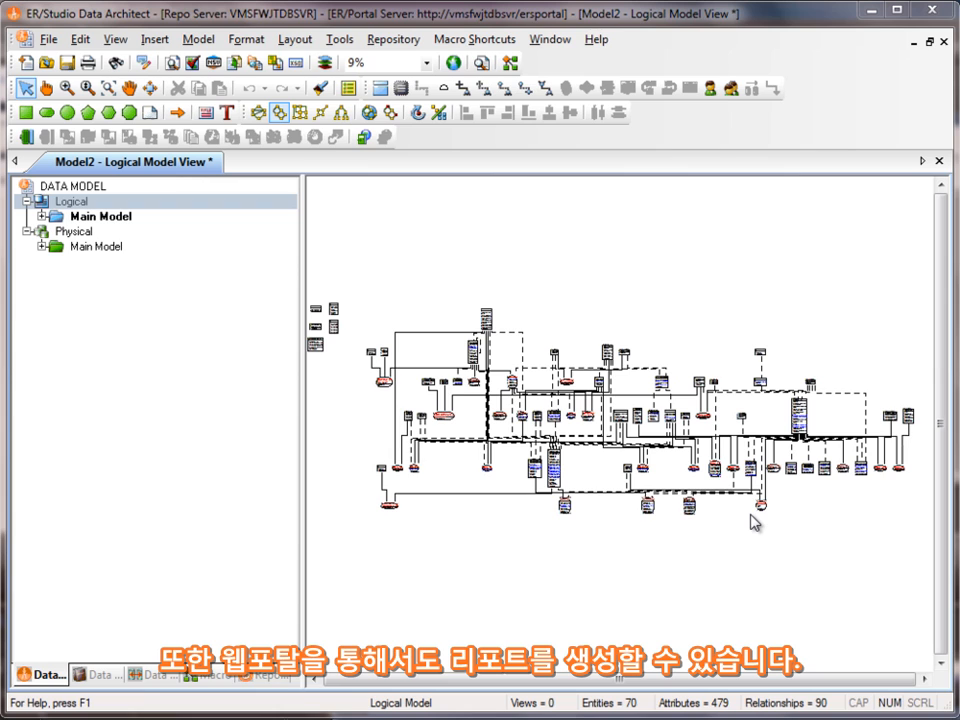
# - View the Export Meta Data to Excel Version 2.1 macro code in the editor, then close it
pyautogui.click(210, 676)
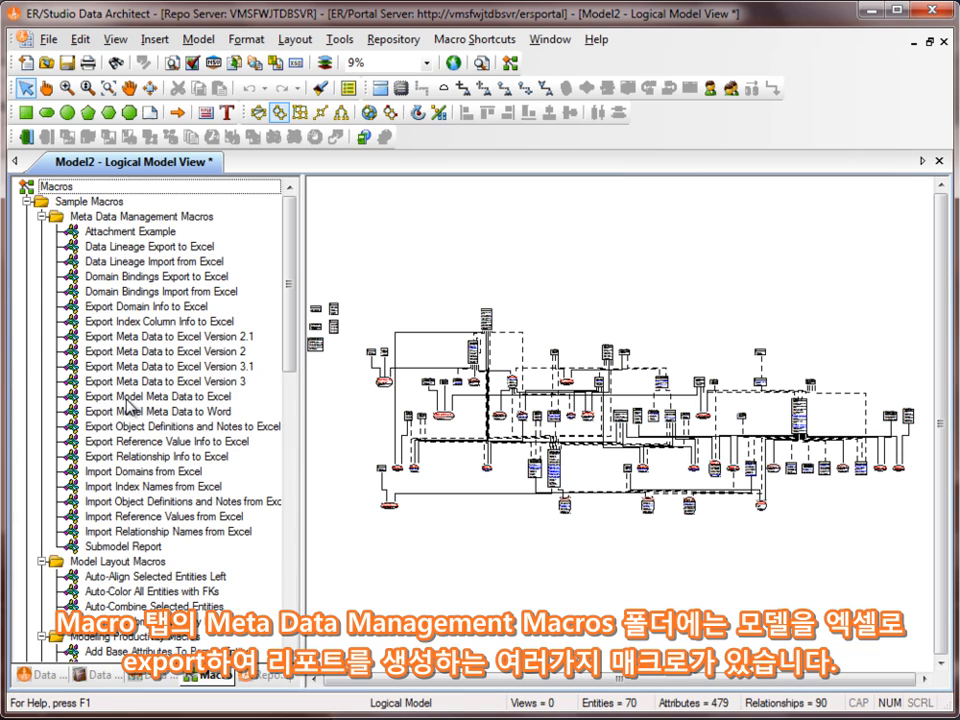
pyautogui.click(180, 339)
pyautogui.doubleClick(180, 340)
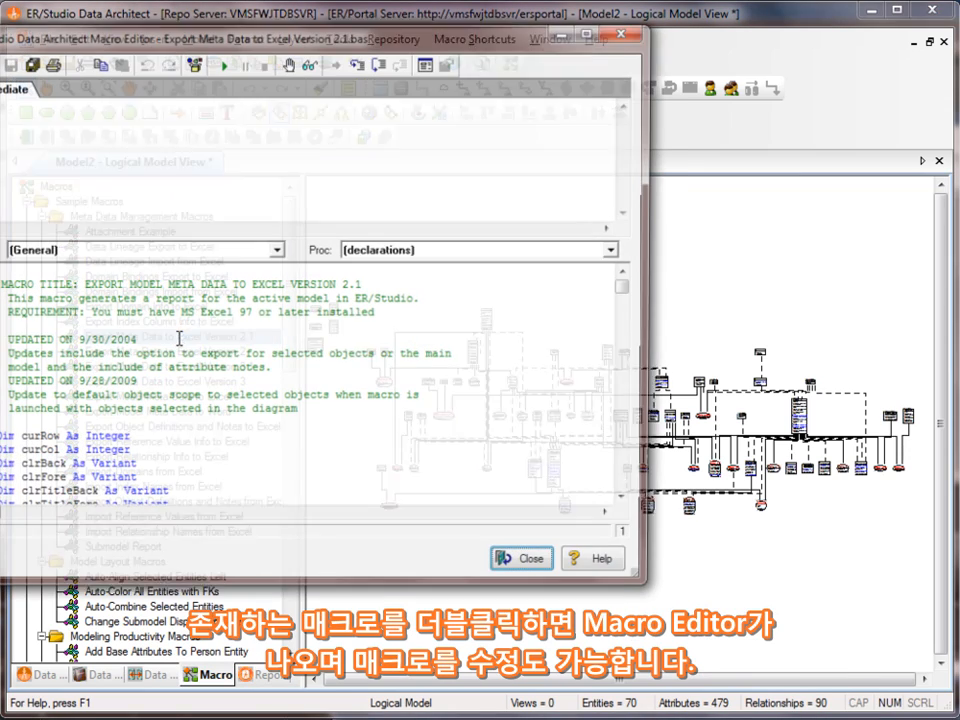
pyautogui.moveTo(249, 46); pyautogui.dragTo(372, 58)
pyautogui.moveTo(746, 296); pyautogui.dragTo(750, 310)
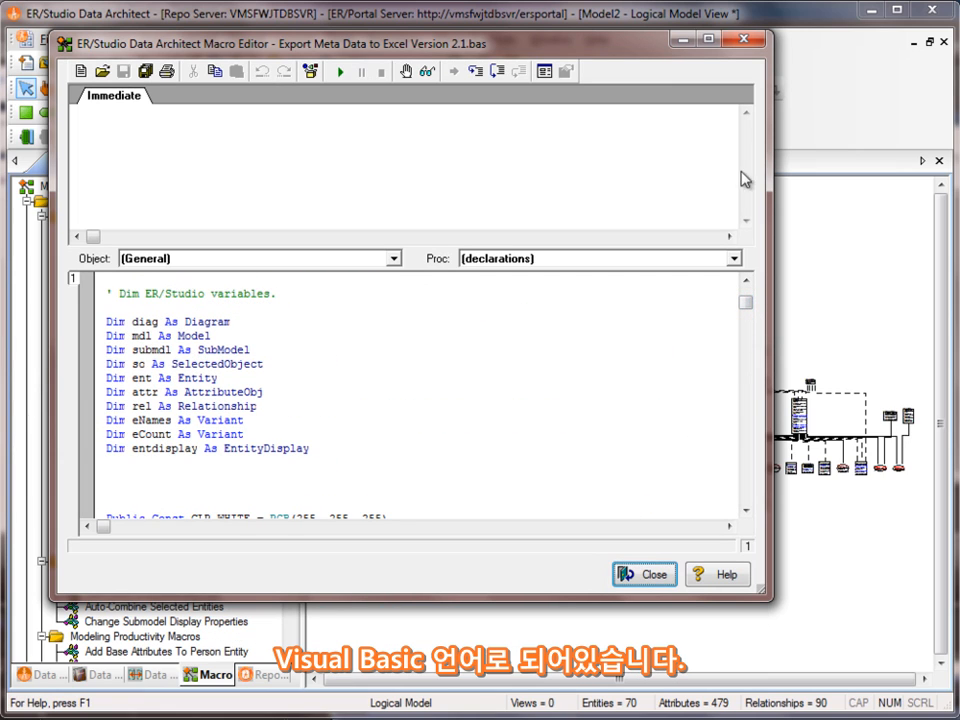
pyautogui.click(761, 38)
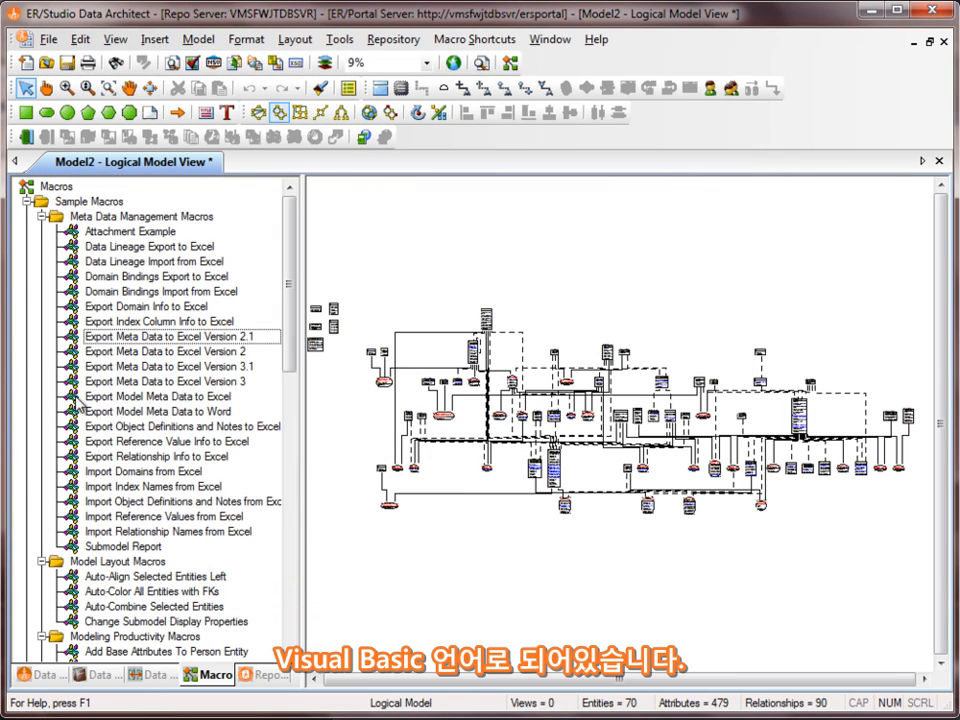
# - Run the Export Meta Data to Excel macro and move its options window up-left
pyautogui.rightClick(145, 339)
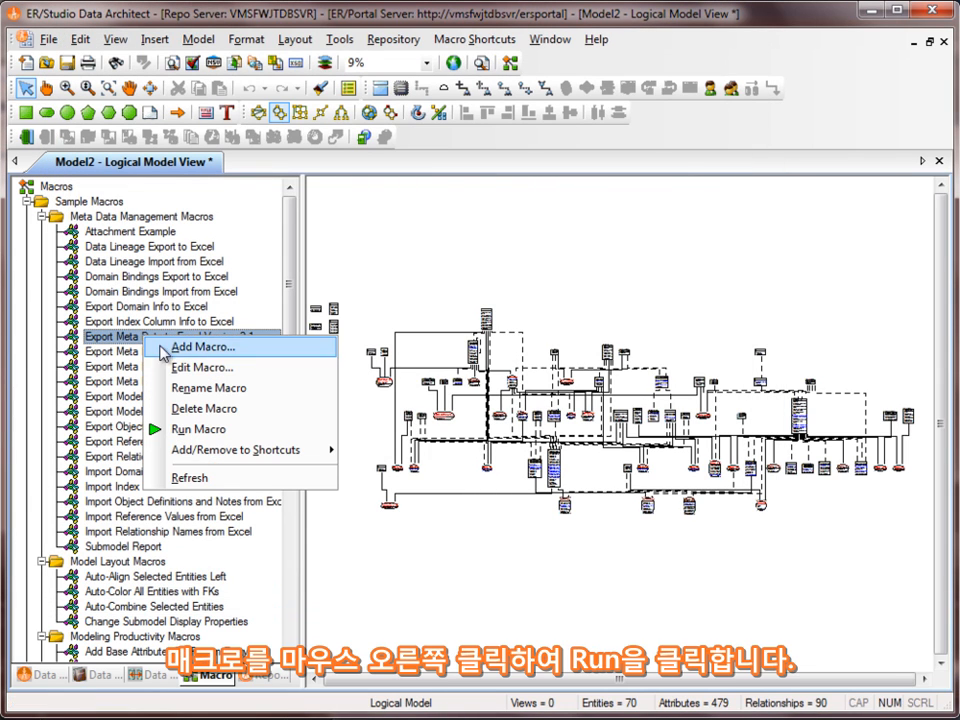
pyautogui.click(220, 429)
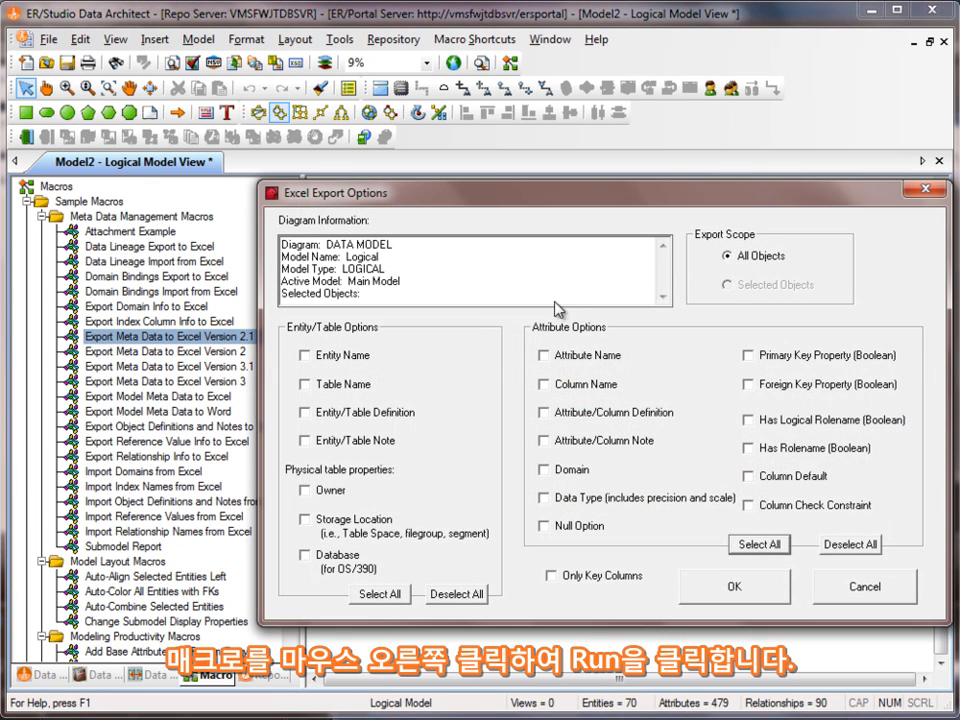
pyautogui.moveTo(425, 192); pyautogui.dragTo(274, 127)
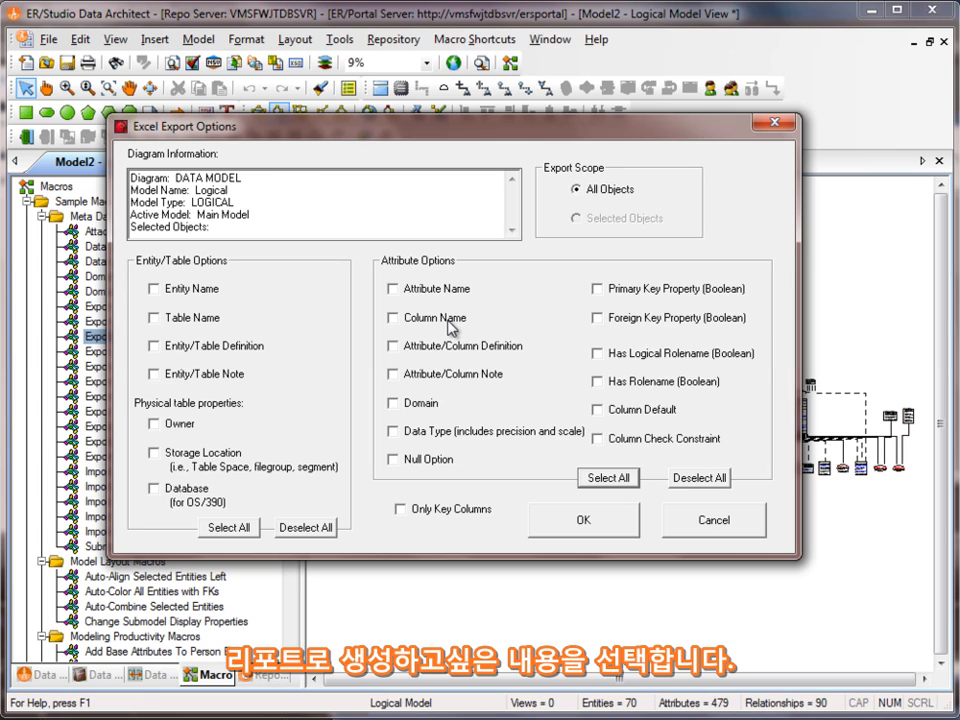
# - Export entity and attribute names, definitions, data types, Null Option and primary/foreign key flags
pyautogui.click(155, 289)
pyautogui.click(155, 347)
pyautogui.click(393, 290)
pyautogui.click(393, 347)
pyautogui.click(393, 432)
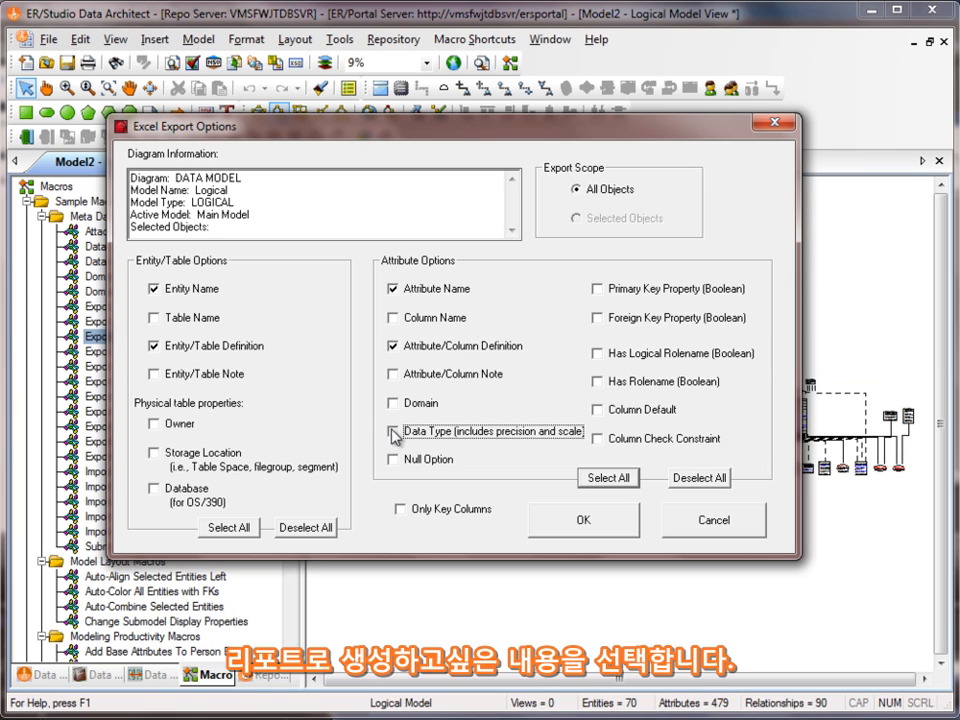
pyautogui.click(393, 460)
pyautogui.click(598, 290)
pyautogui.click(600, 320)
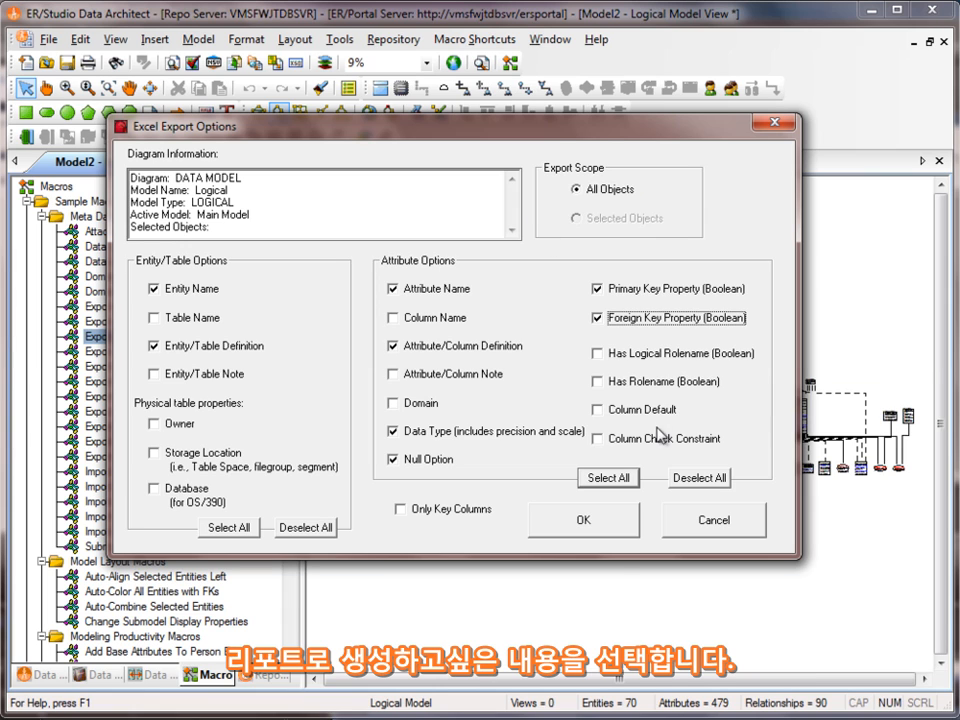
pyautogui.click(601, 528)
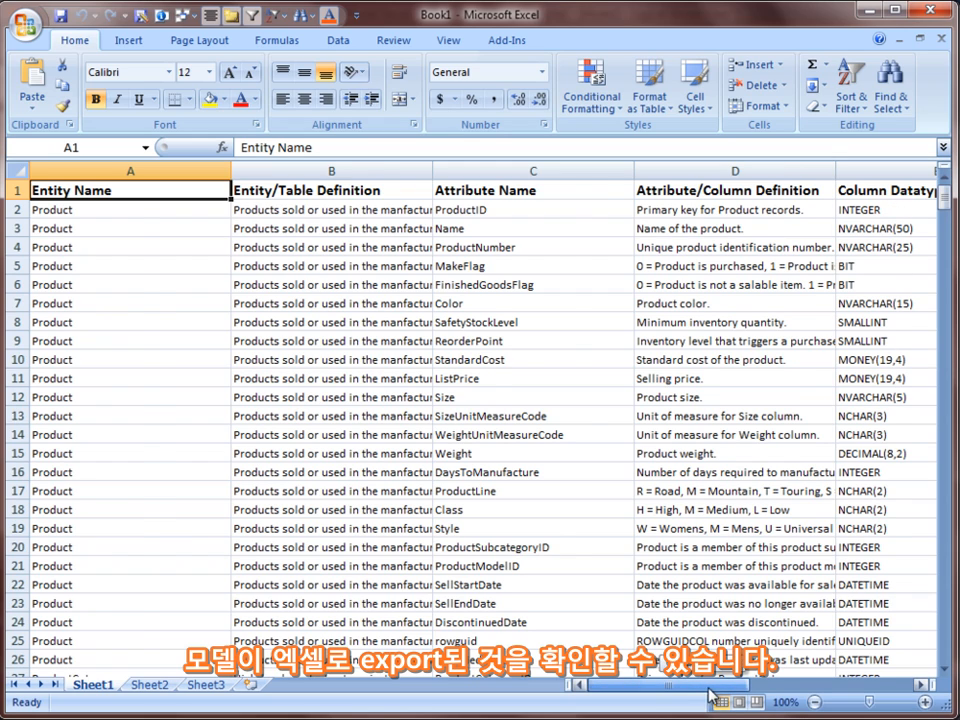
# - Scroll the Excel sheet through its key columns and back to column A, then return to ER/Studio
pyautogui.moveTo(705, 688); pyautogui.dragTo(725, 691)
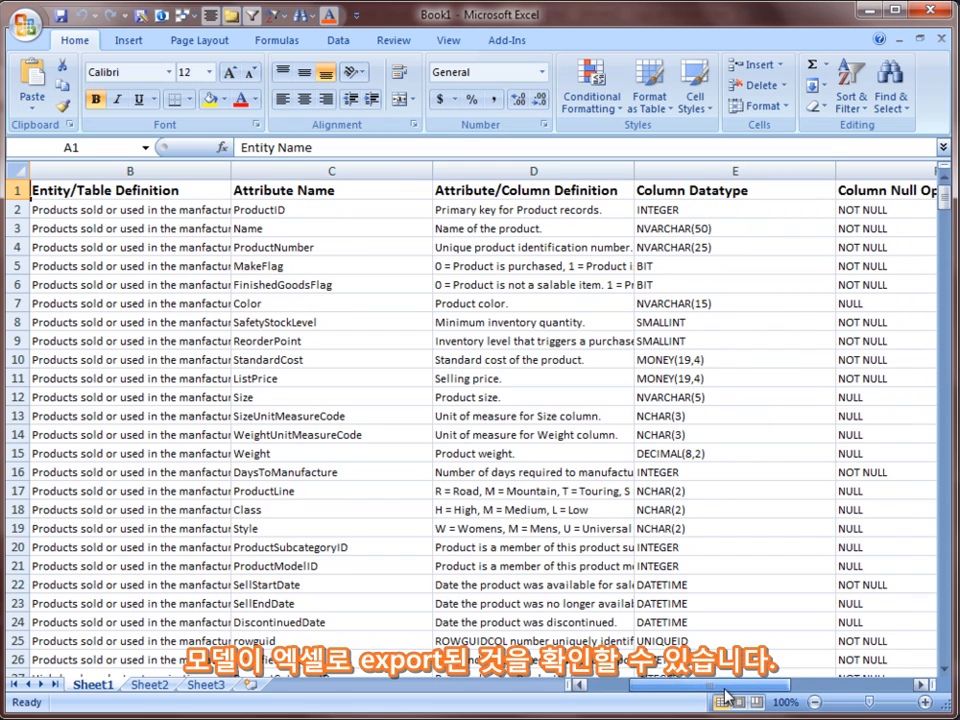
pyautogui.click(922, 686)
pyautogui.click(922, 686)
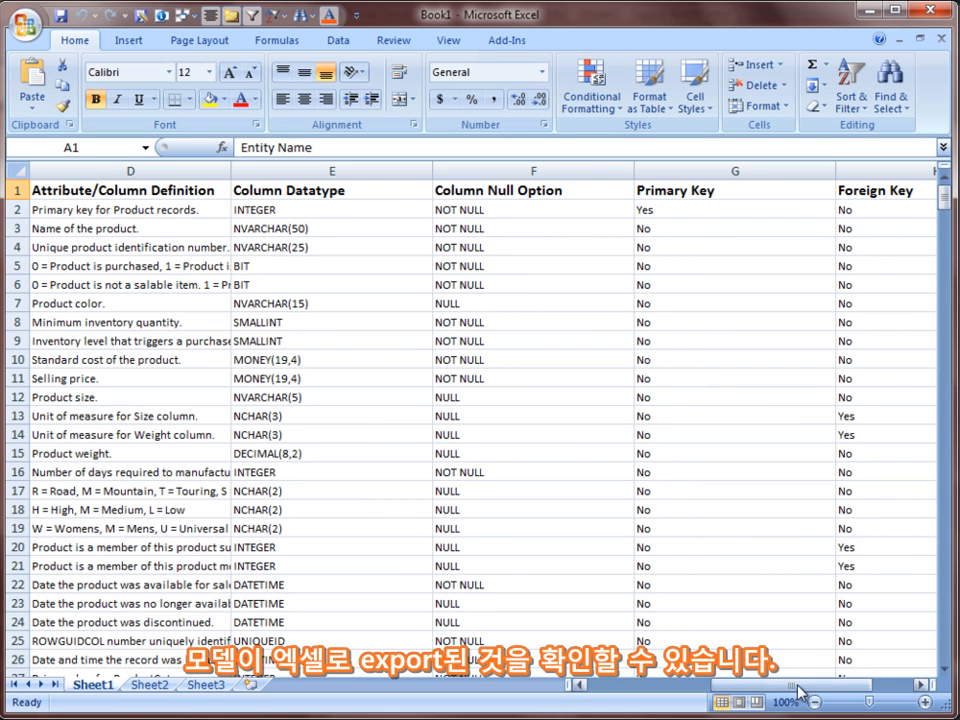
pyautogui.moveTo(800, 688); pyautogui.dragTo(680, 688)
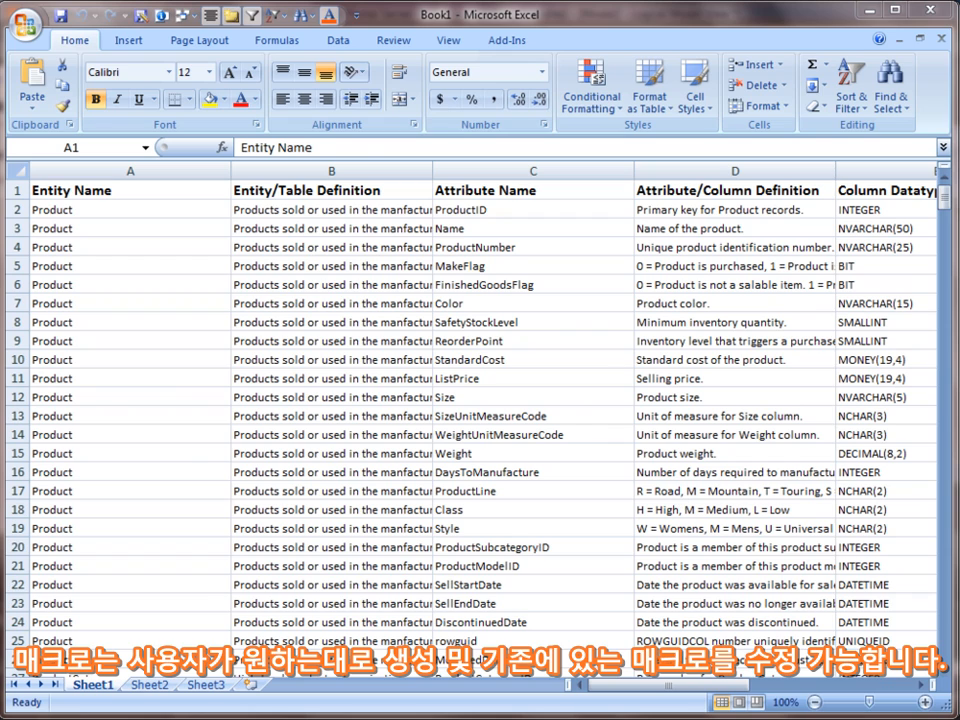
pyautogui.hotkey('alt', 'Tab')
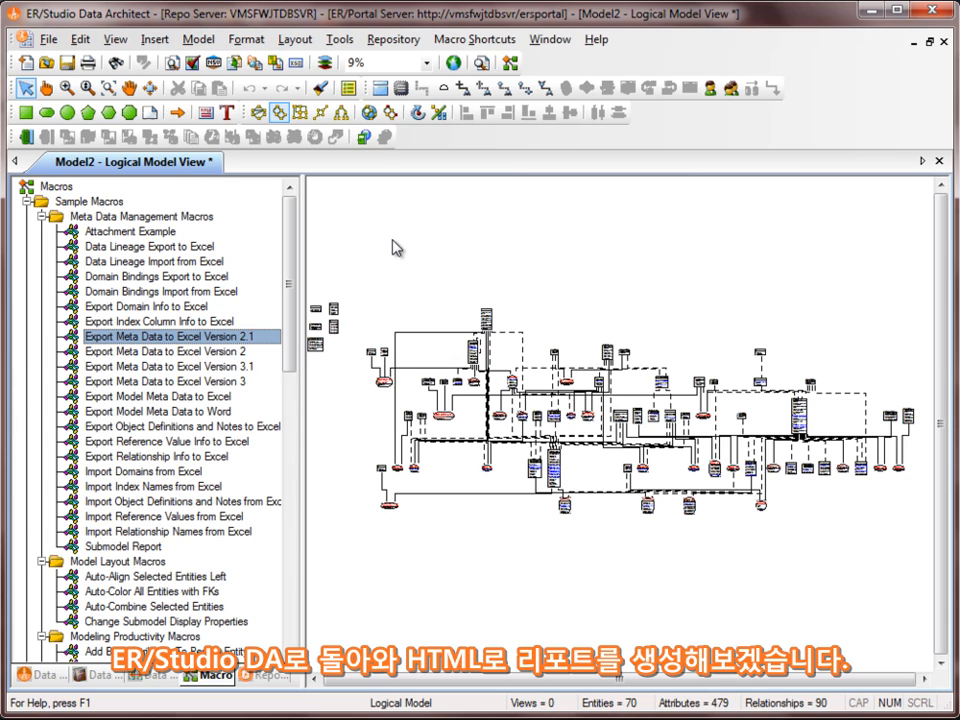
# - Start the Generate Reports wizard for an HTML report and inspect the report directory path
pyautogui.click(341, 41)
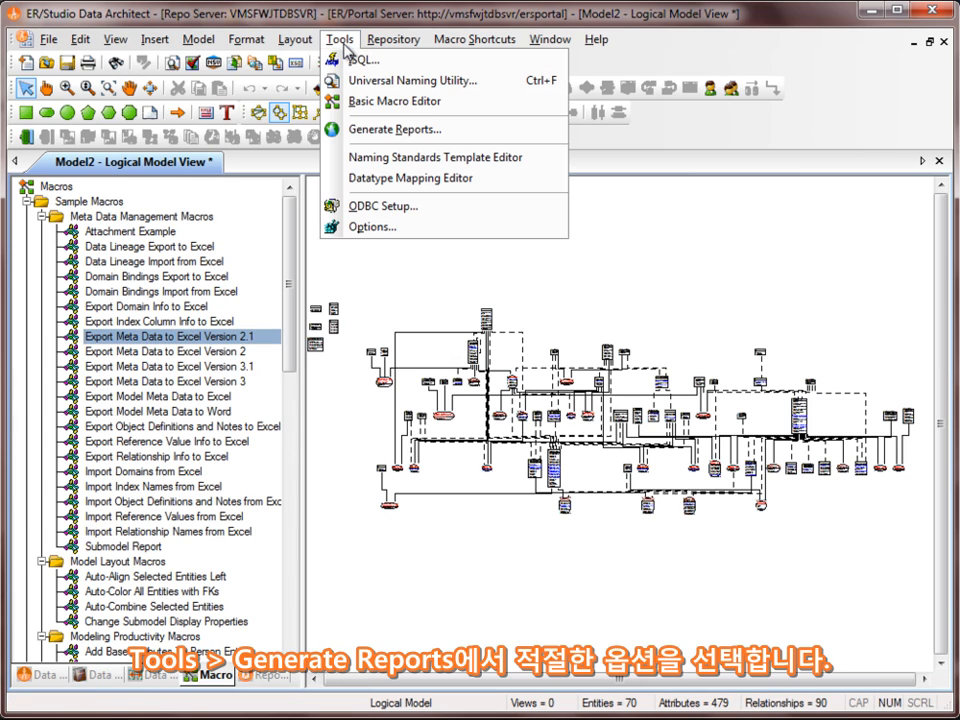
pyautogui.click(376, 133)
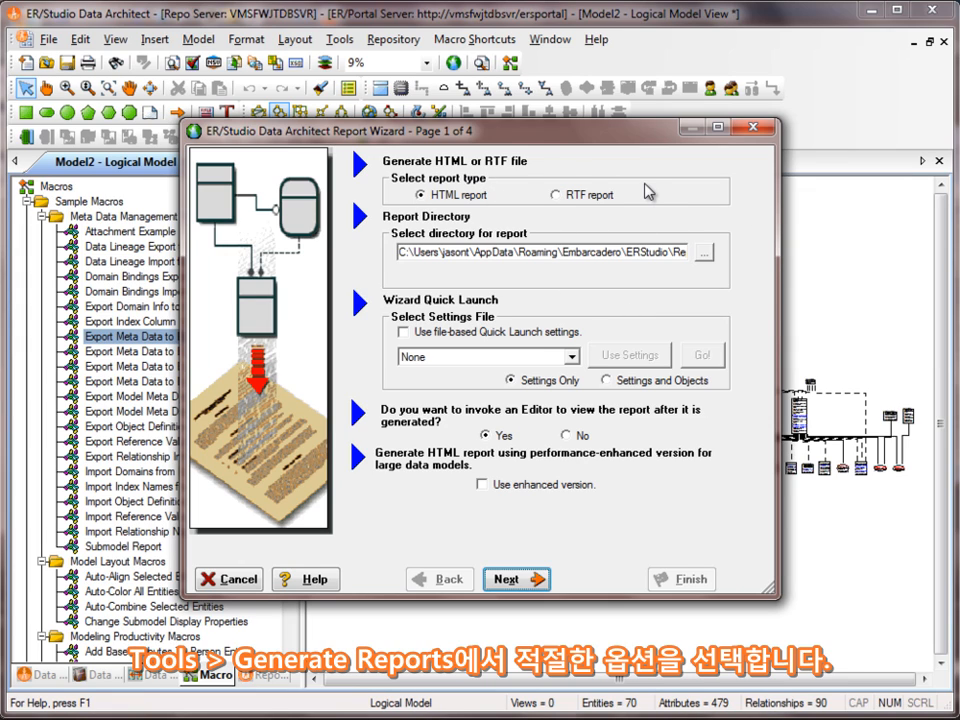
pyautogui.moveTo(399, 252); pyautogui.dragTo(697, 254)
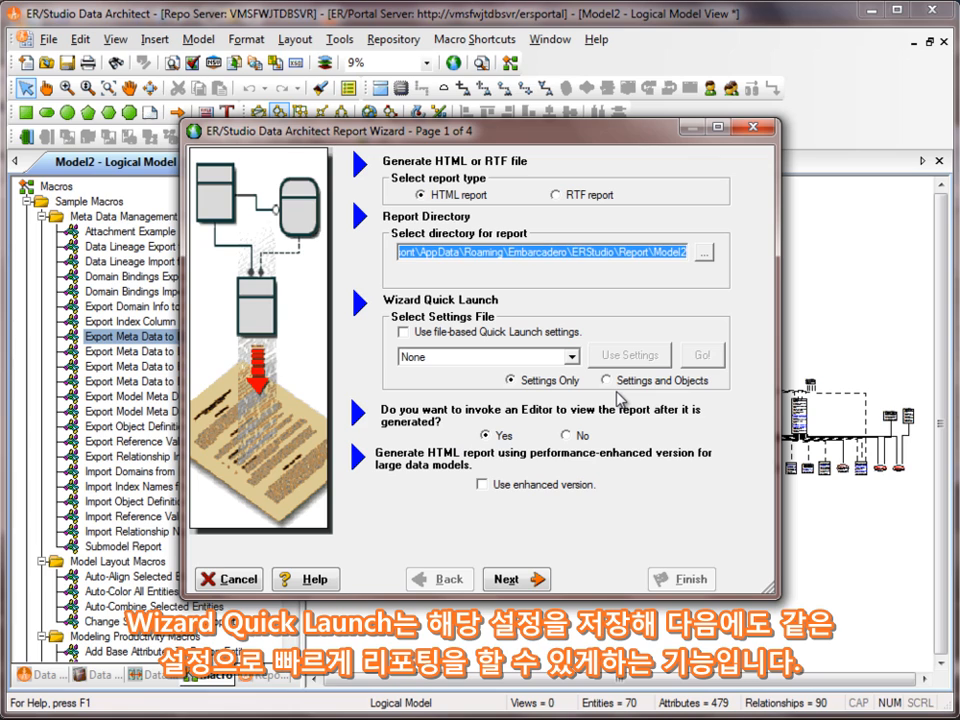
# - Select all diagram objects, diagram properties and data dictionary objects, browsing the lineage and security tabs
pyautogui.click(527, 578)
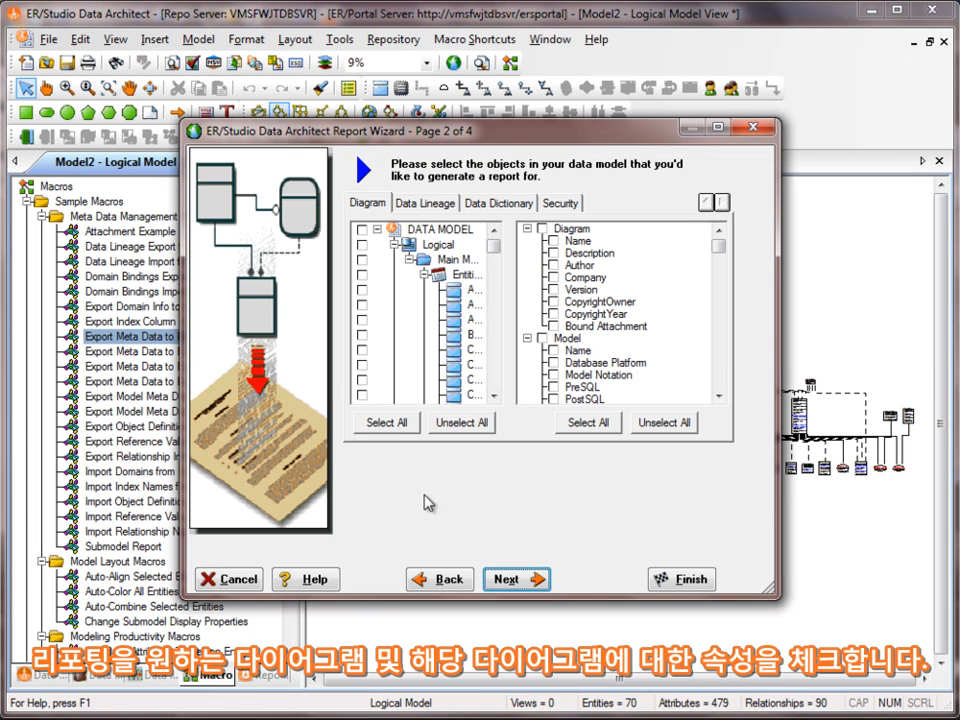
pyautogui.click(388, 422)
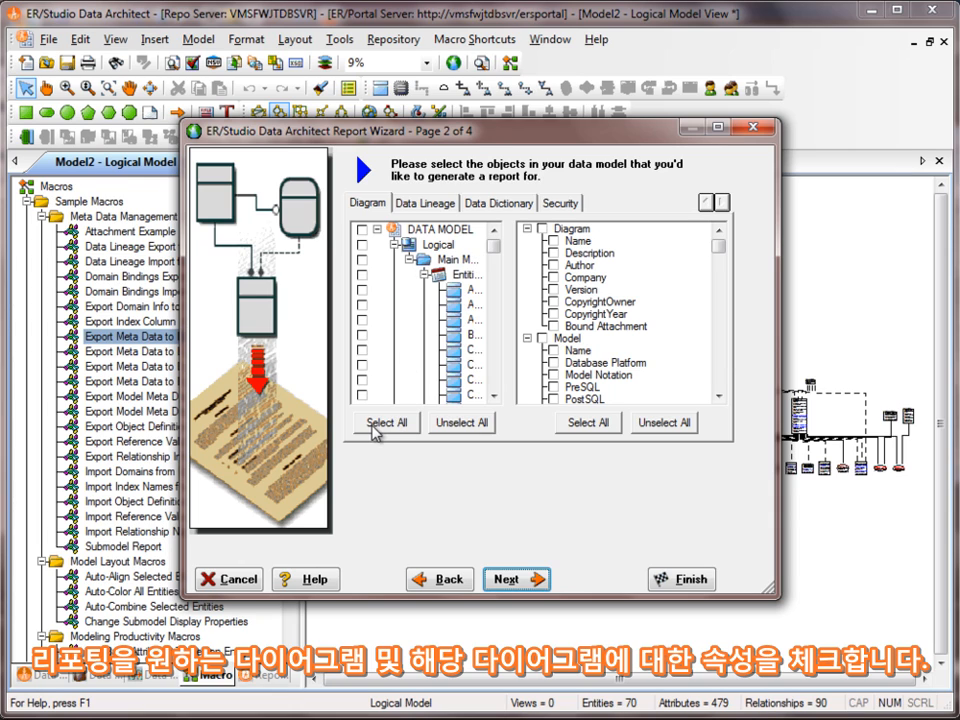
pyautogui.click(590, 423)
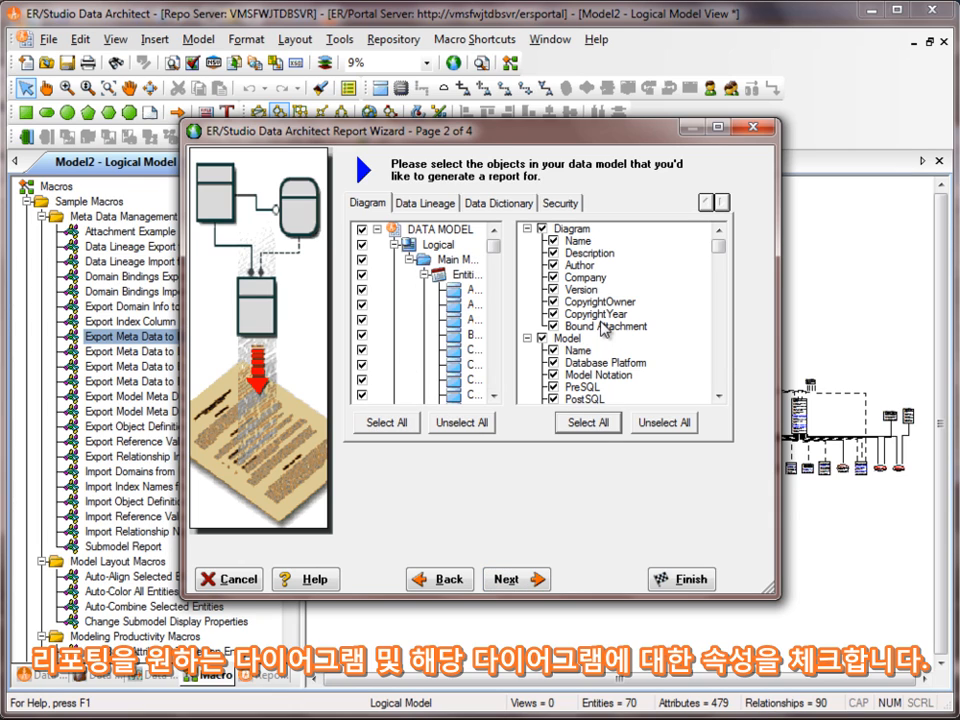
pyautogui.click(434, 206)
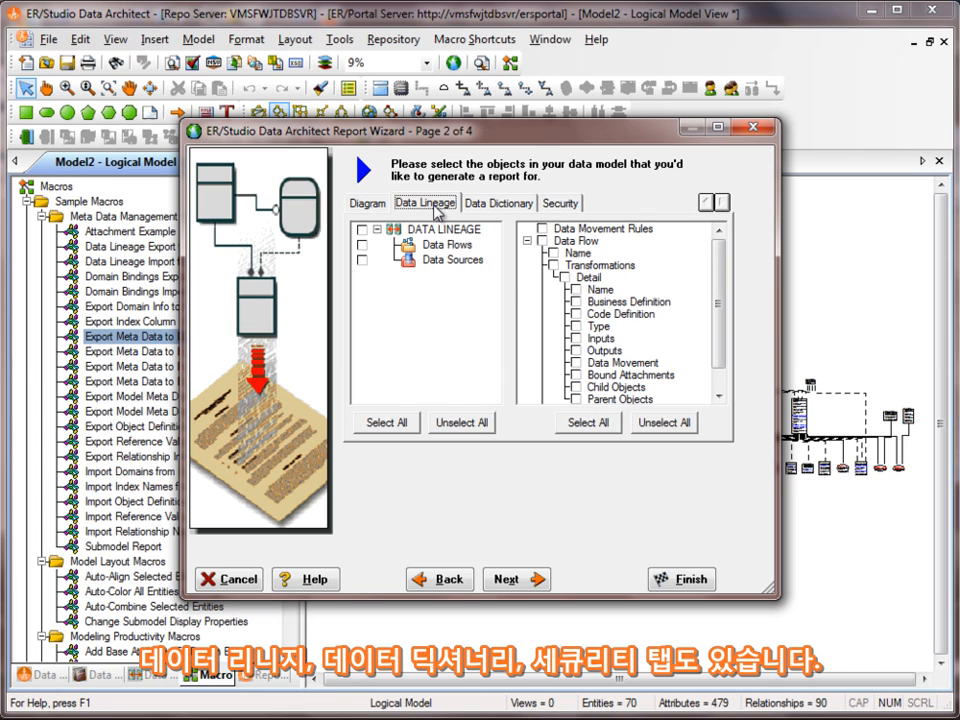
pyautogui.click(487, 206)
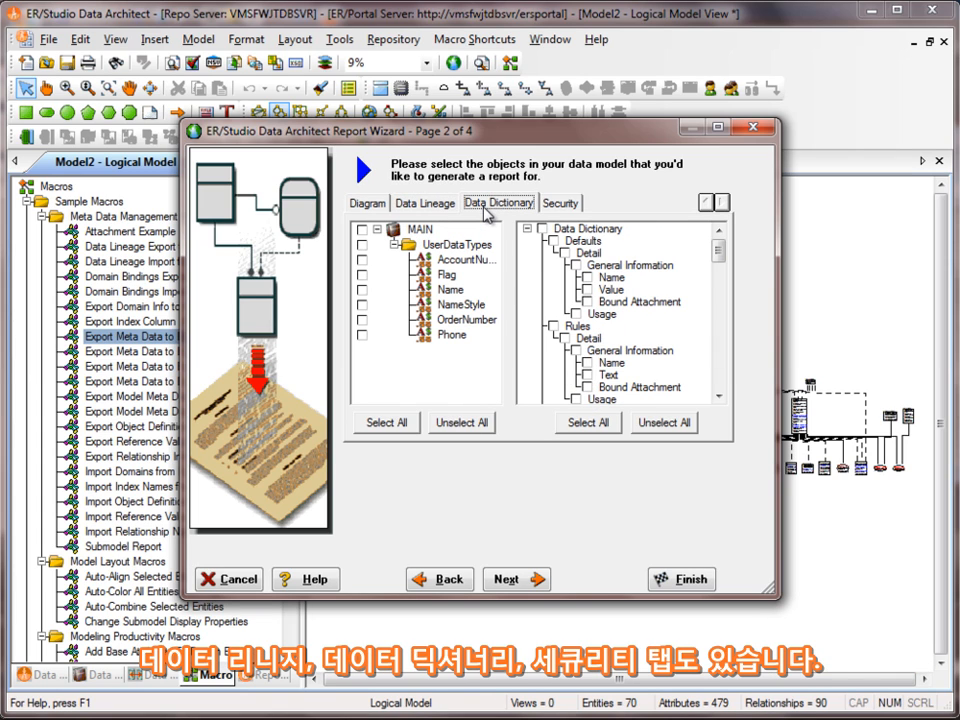
pyautogui.click(398, 422)
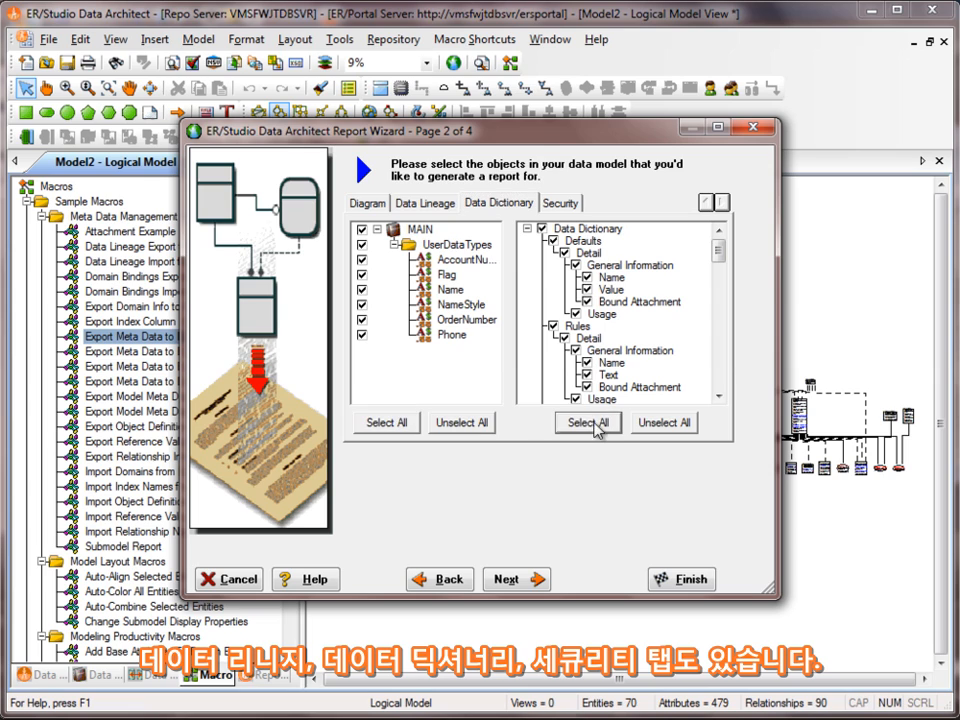
pyautogui.click(558, 203)
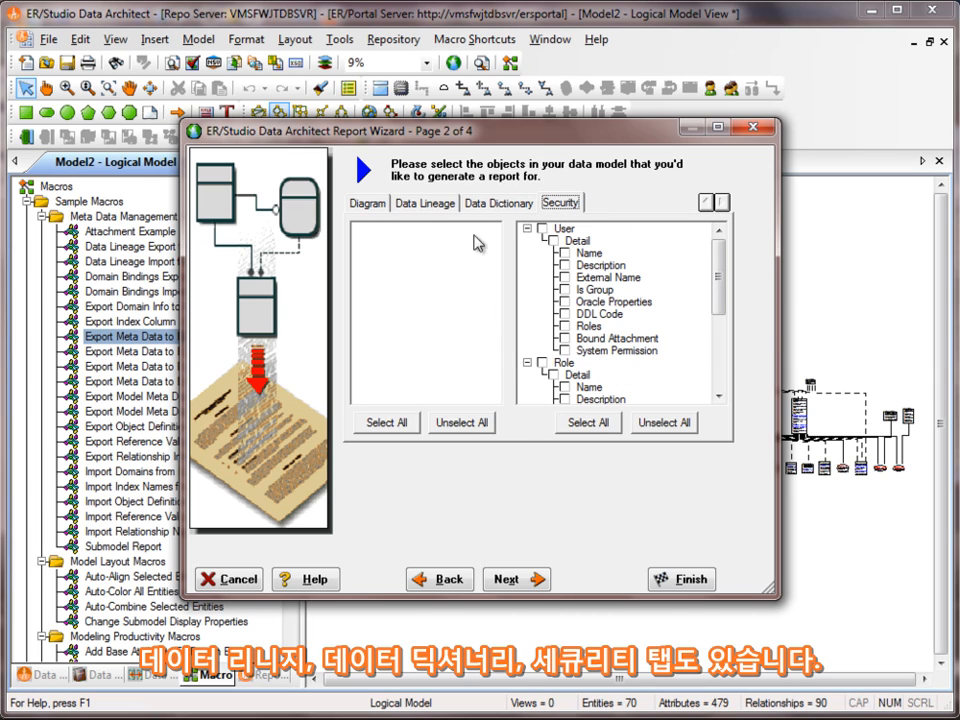
pyautogui.click(445, 210)
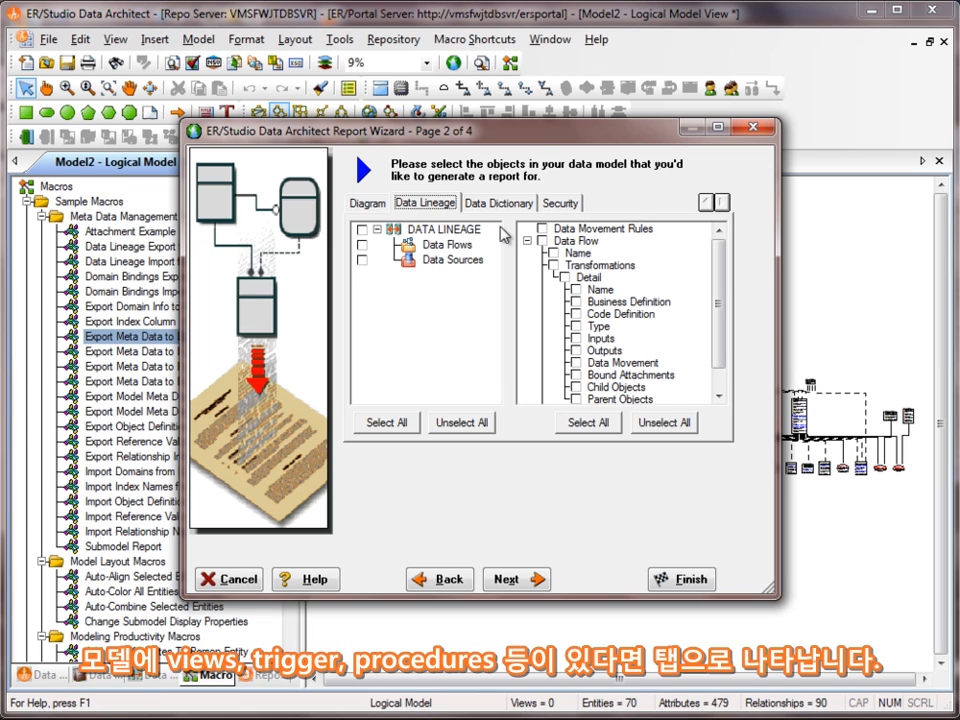
pyautogui.click(509, 579)
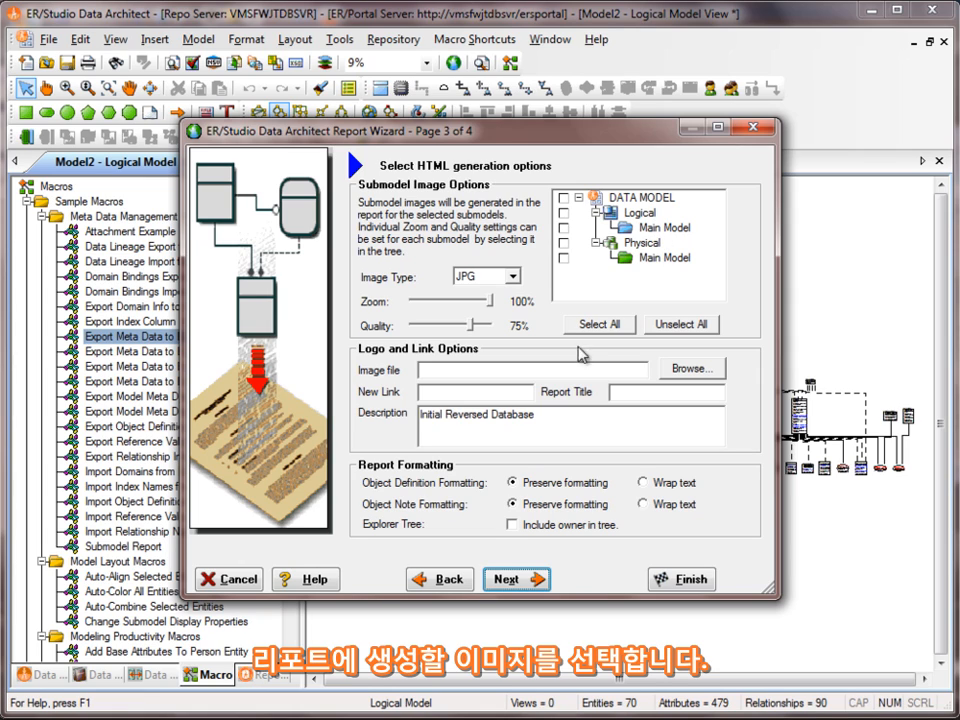
# - Keep JPG as the submodel image type and select all submodels for images
pyautogui.click(513, 277)
pyautogui.click(487, 305)
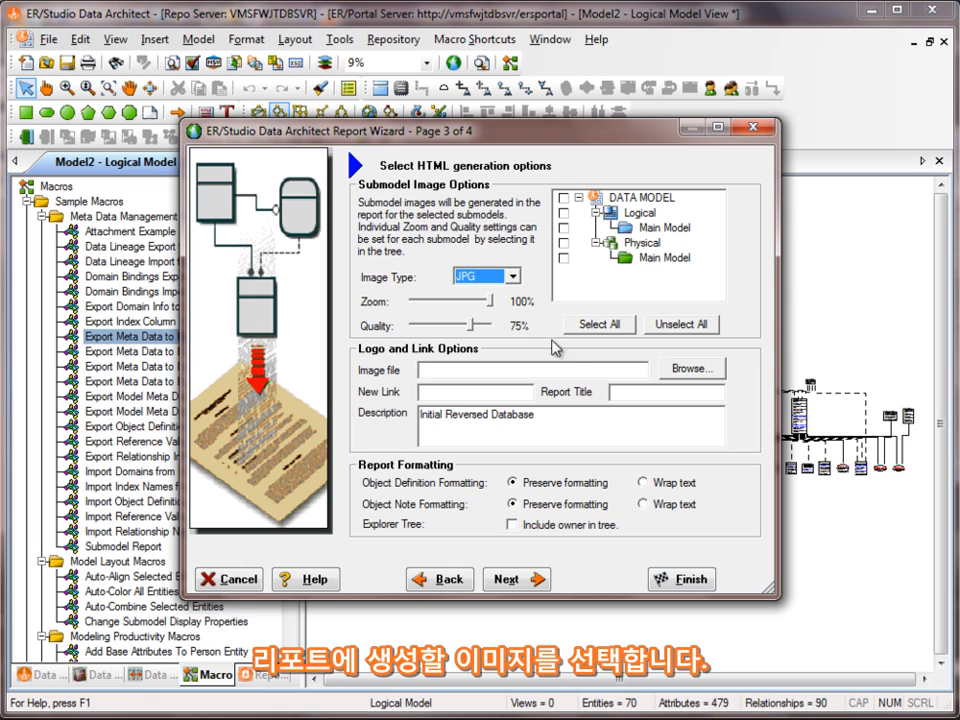
pyautogui.click(513, 277)
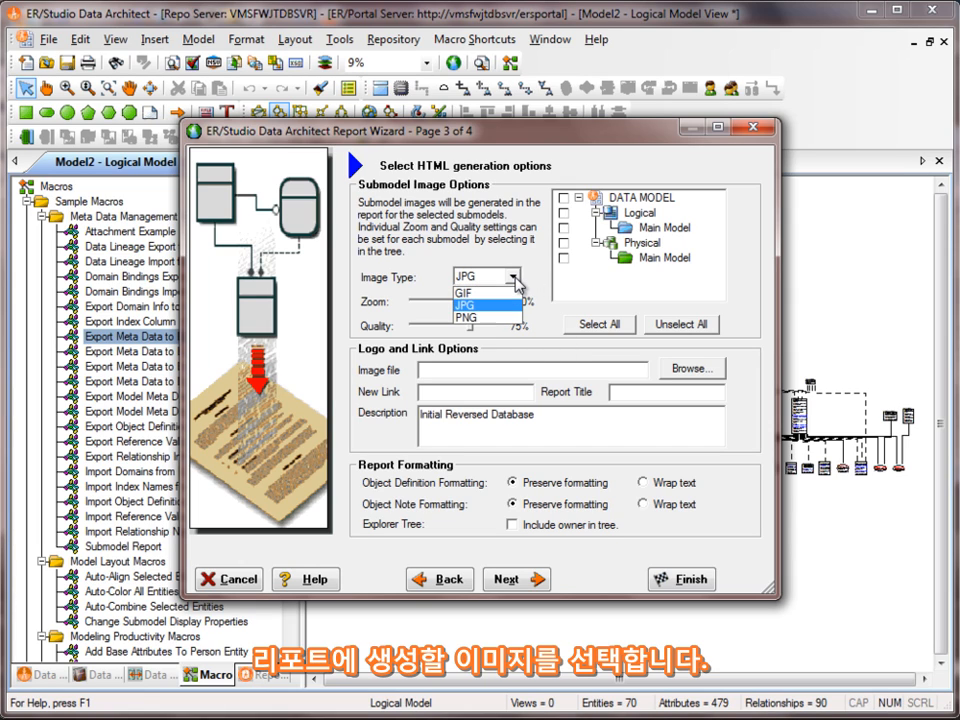
pyautogui.click(515, 279)
pyautogui.click(603, 328)
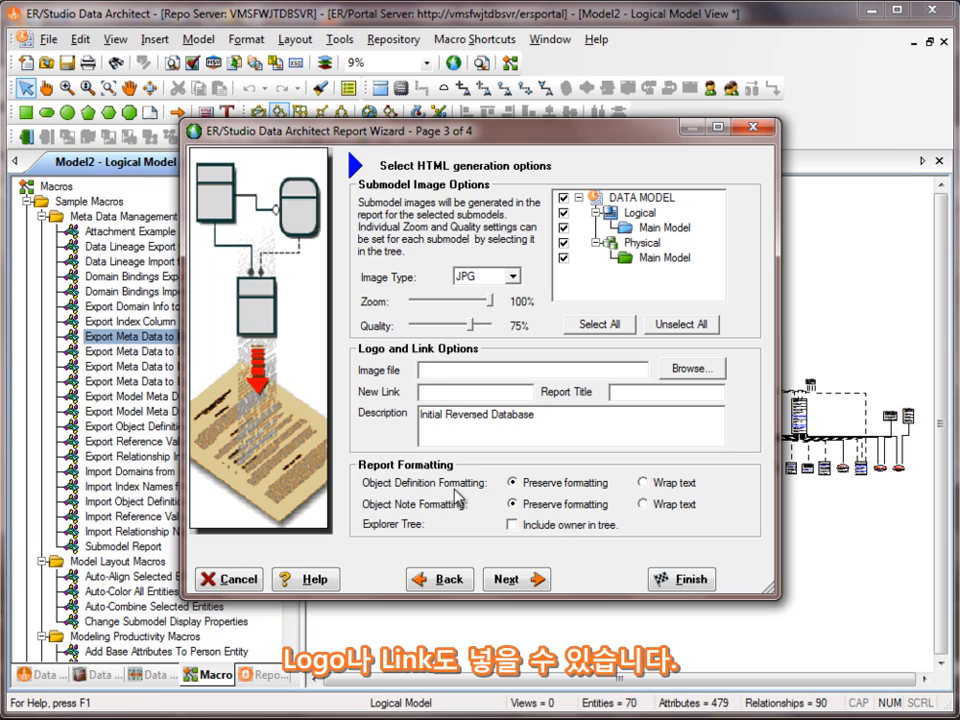
# - Set both object definitions and object notes formatting to Wrap text
pyautogui.click(643, 483)
pyautogui.click(643, 504)
pyautogui.click(510, 578)
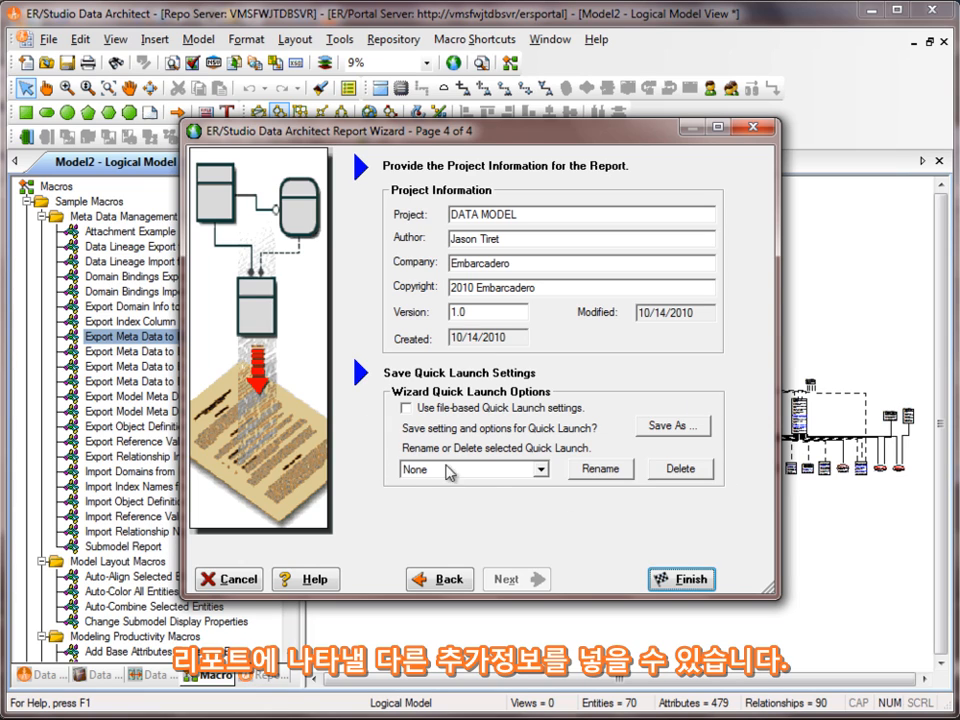
# - Finish the Report Wizard and allow creation of the missing report output folder
pyautogui.click(694, 581)
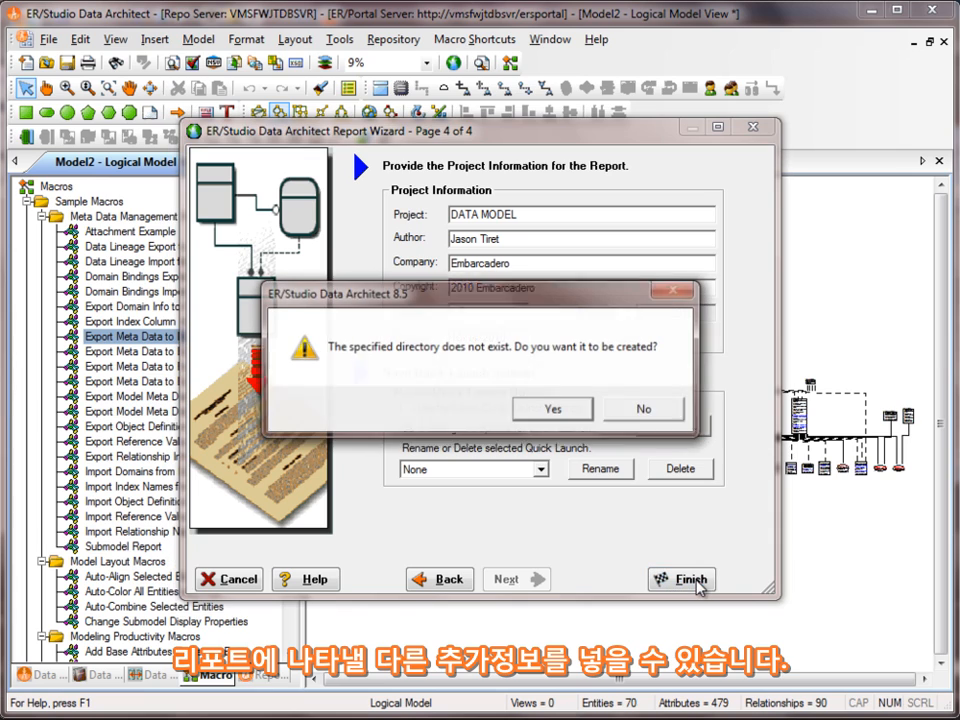
pyautogui.click(555, 410)
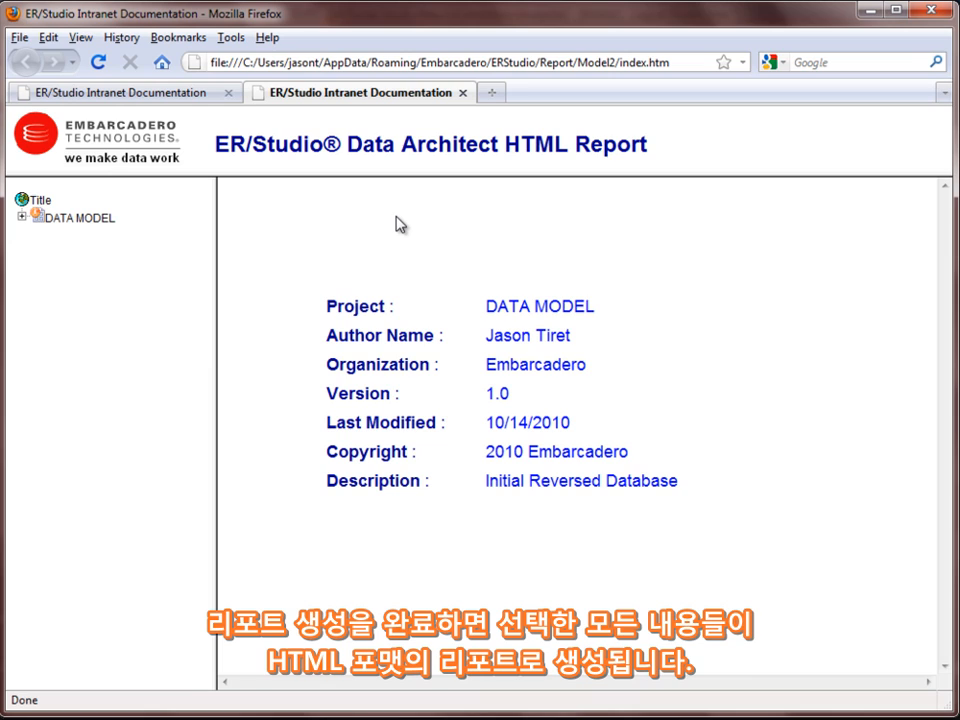
# - Expand DATA MODEL, Logical, Main Model and Entities in the report's navigation tree
pyautogui.click(21, 216)
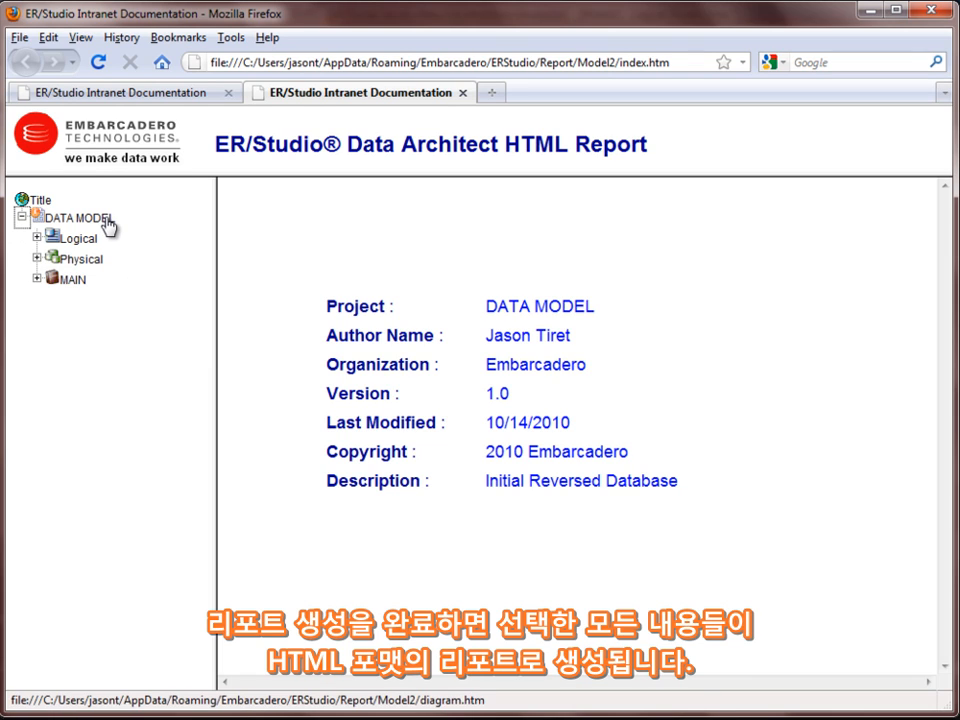
pyautogui.click(37, 237)
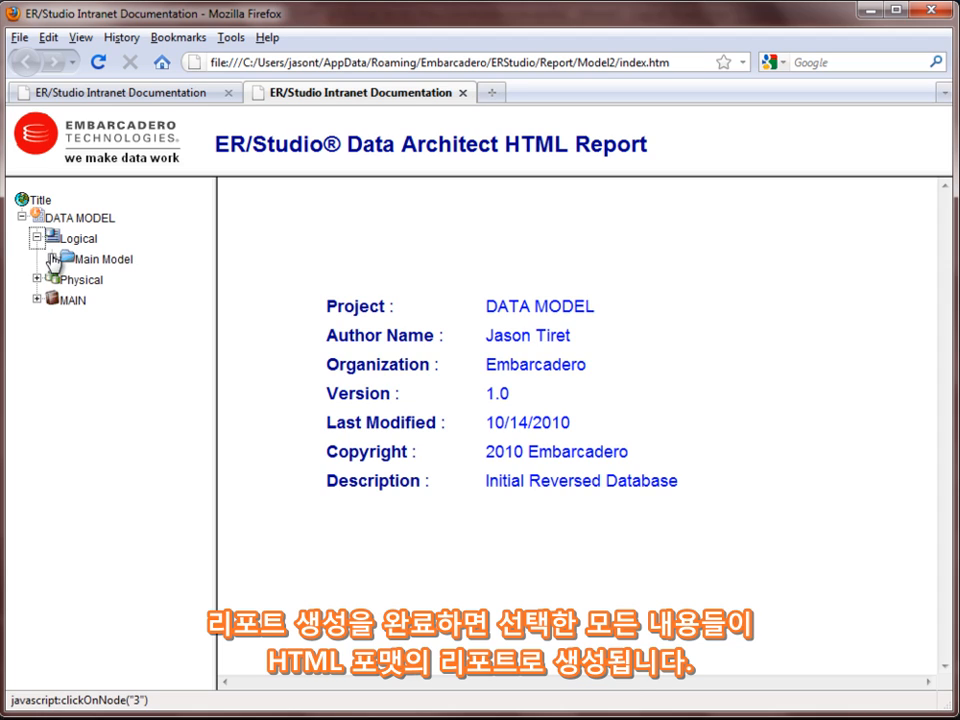
pyautogui.click(53, 256)
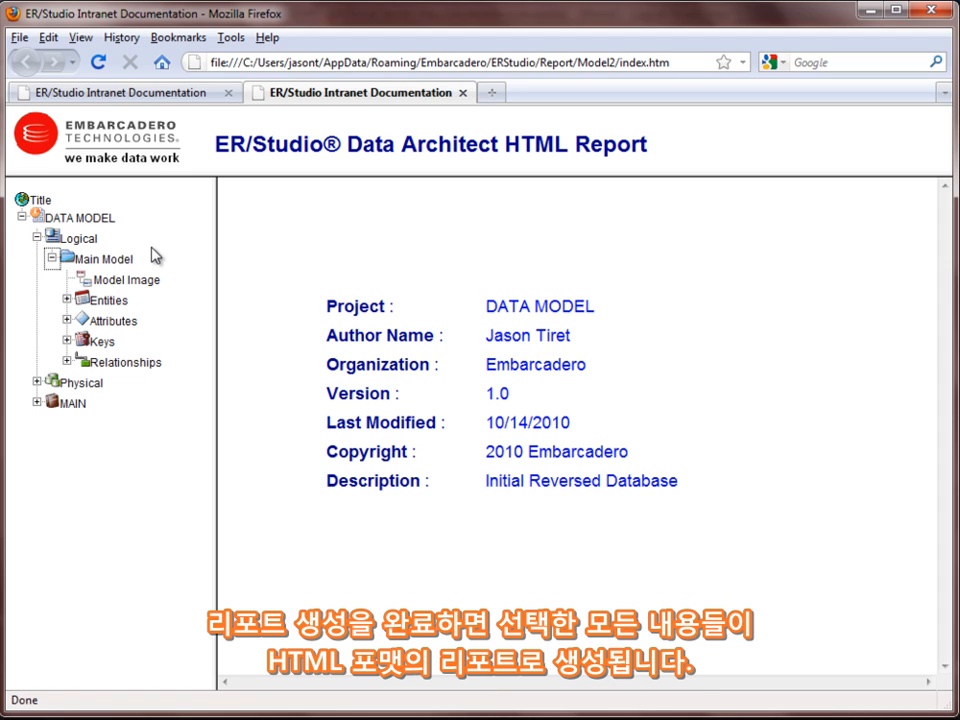
pyautogui.click(67, 300)
# - View the Address, AddressType and AWBuildVersion entity pages, then the Main Model diagram image
pyautogui.click(132, 324)
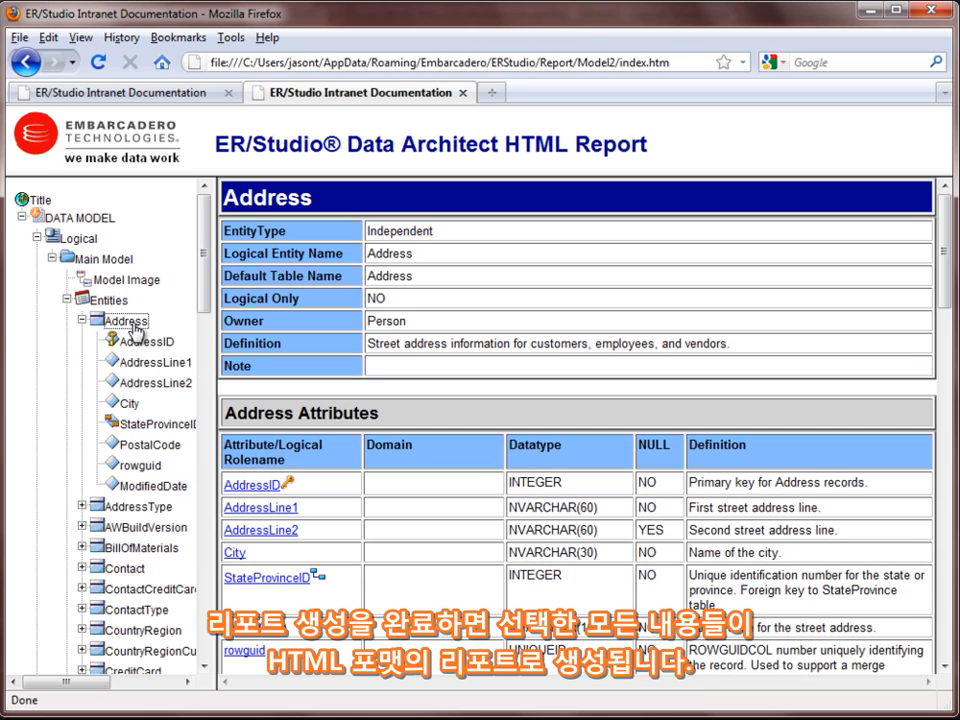
pyautogui.click(138, 506)
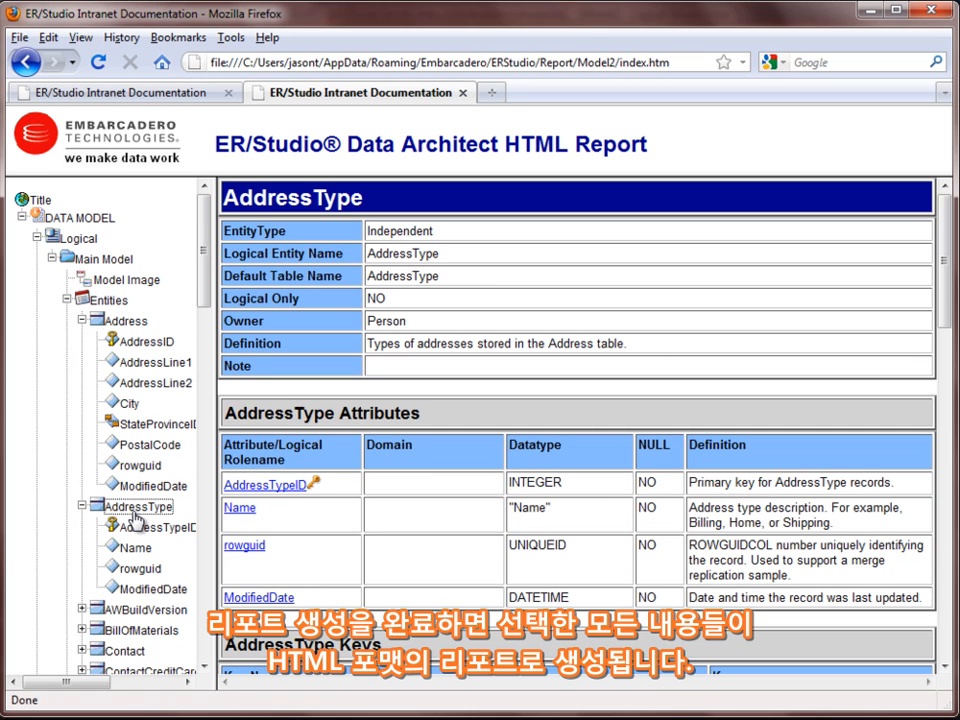
pyautogui.click(133, 614)
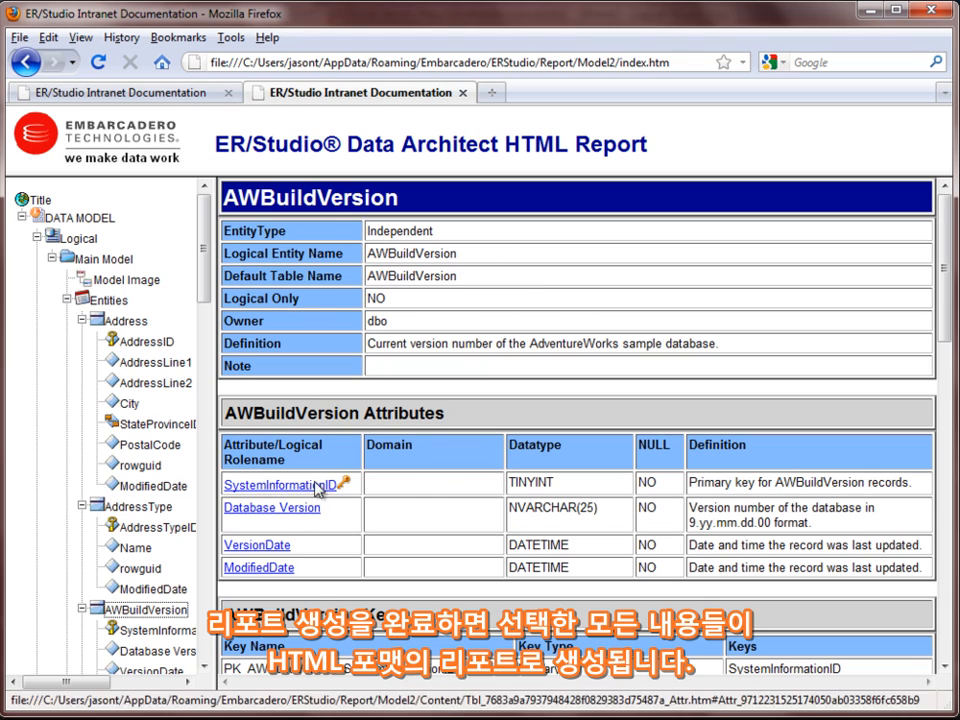
pyautogui.click(131, 284)
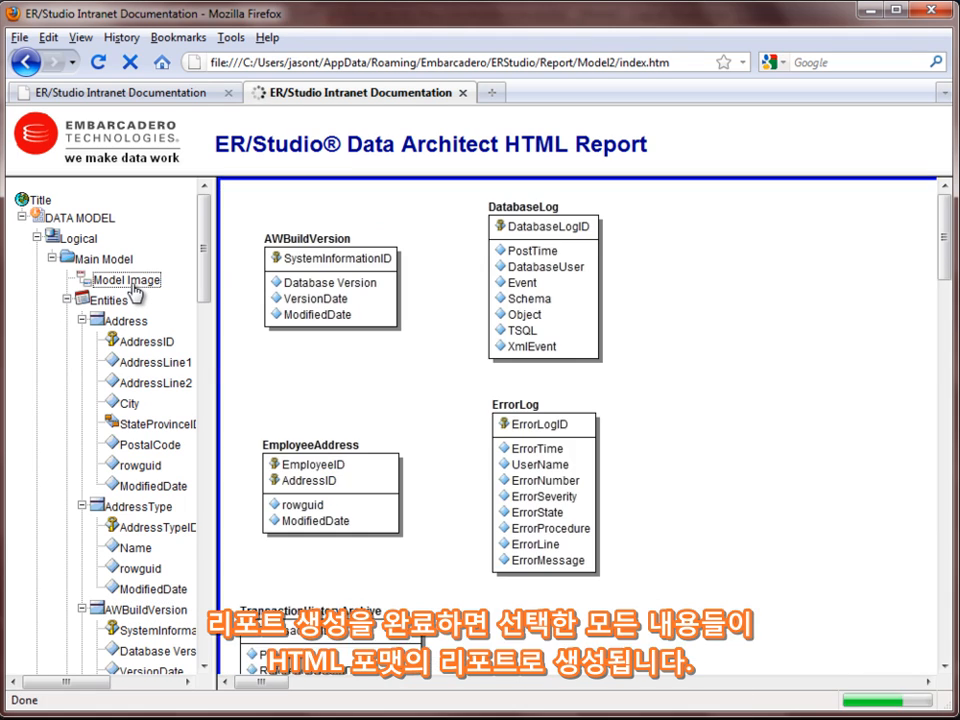
# - Pan around the model image and open the Contact entity's detail page with its attributes
pyautogui.moveTo(240, 684); pyautogui.dragTo(437, 688)
pyautogui.scroll(-4, 595, 460)
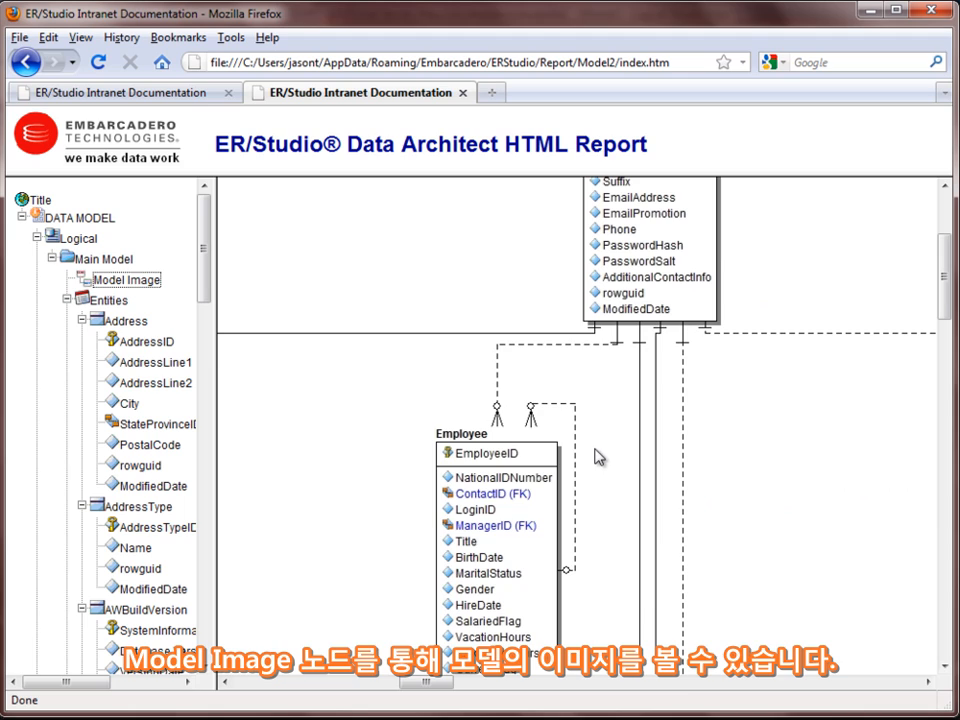
pyautogui.scroll(4, 602, 460)
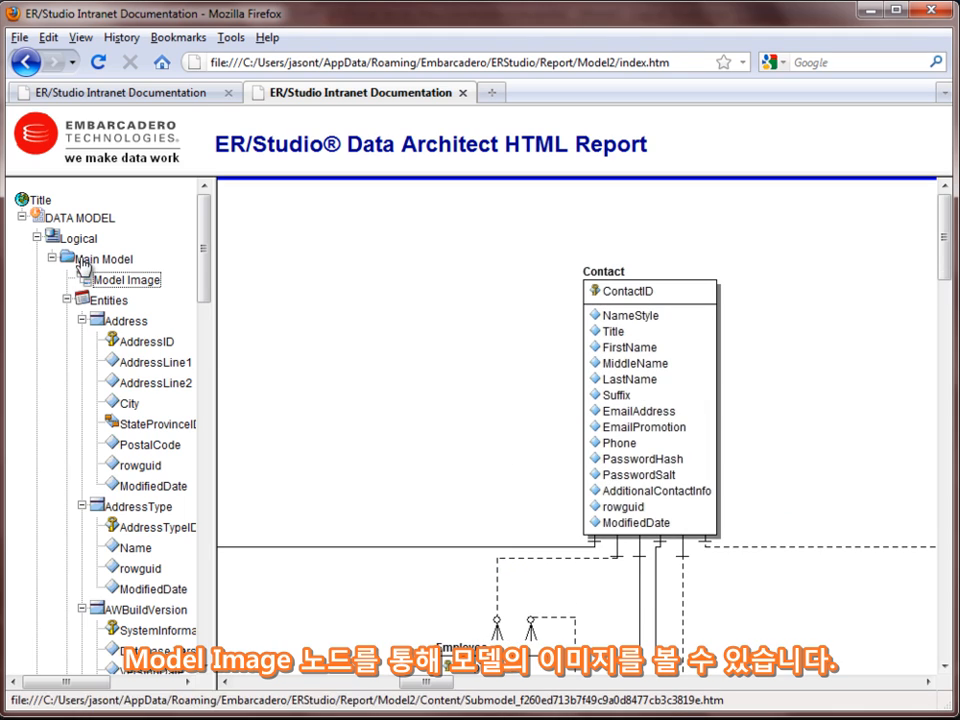
pyautogui.click(662, 360)
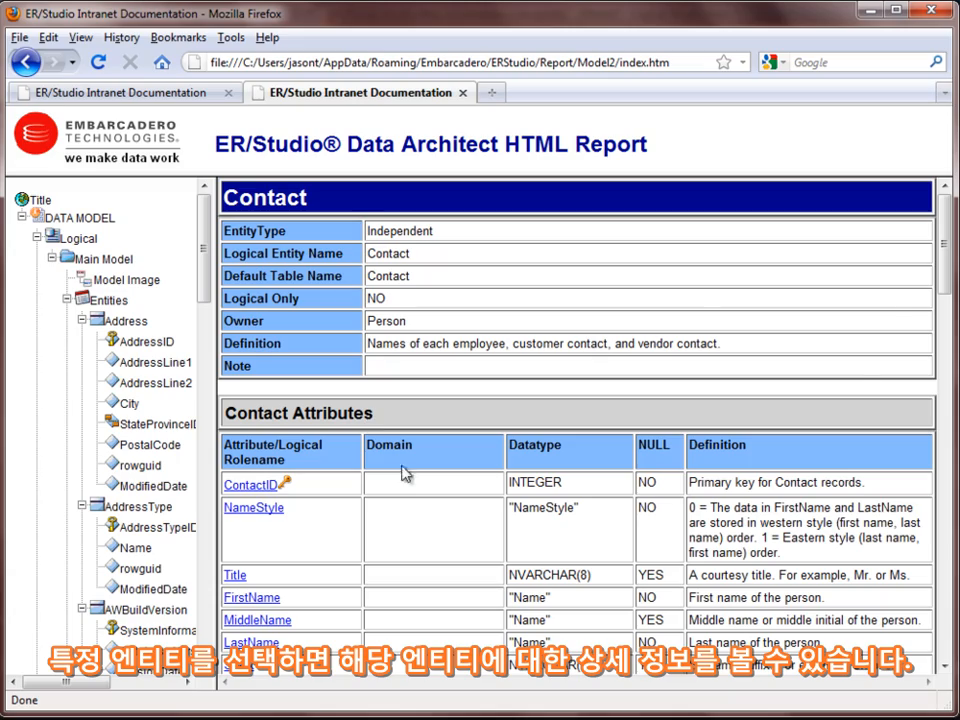
pyautogui.moveTo(951, 250)
pyautogui.mouseDown()
pyautogui.moveTo(948, 345)
pyautogui.moveTo(948, 249)
pyautogui.mouseUp()
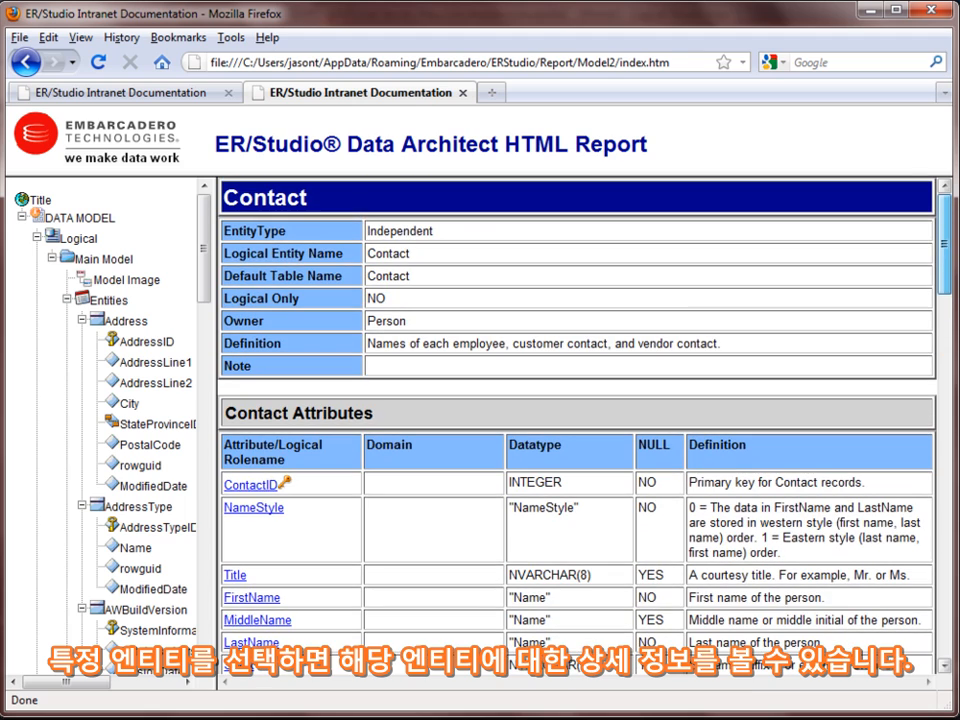